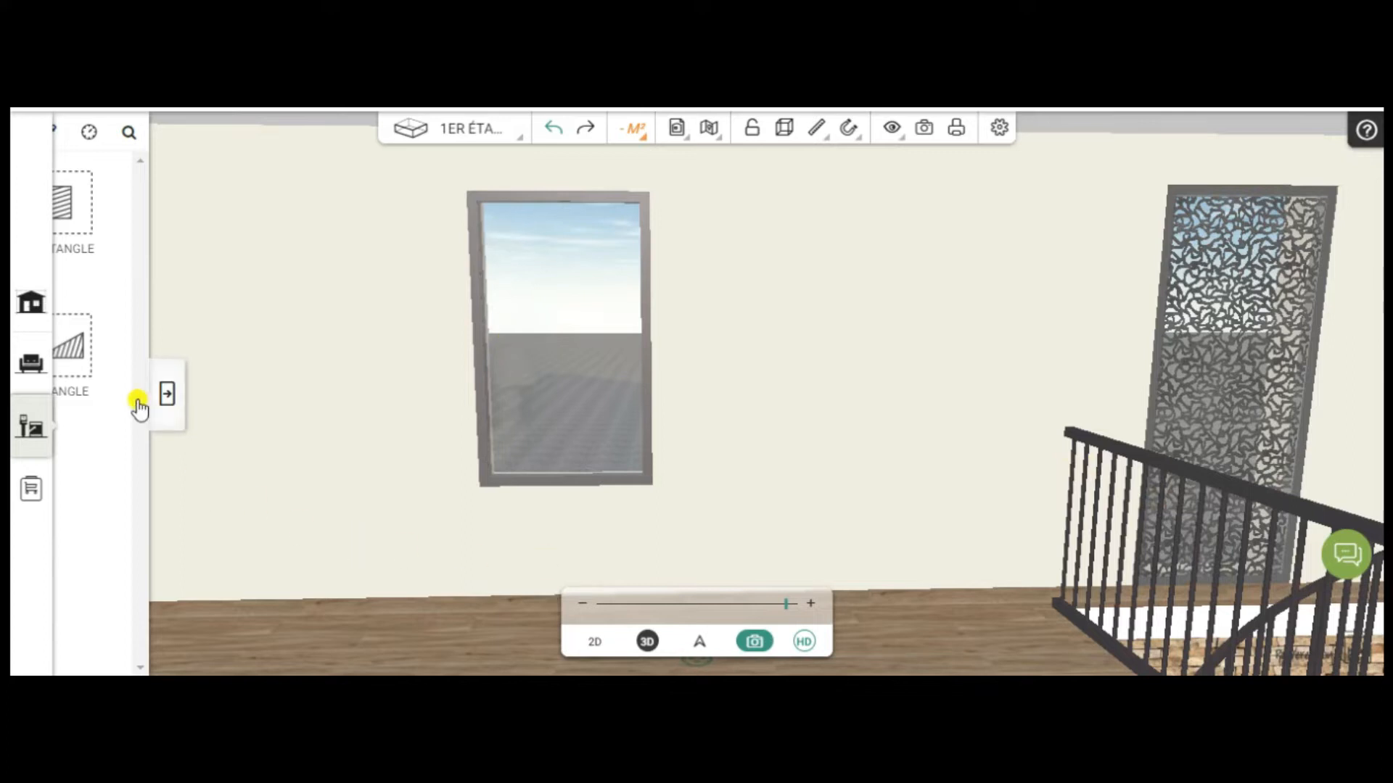
{"action": "left_click", "coordinate": [167, 397]}
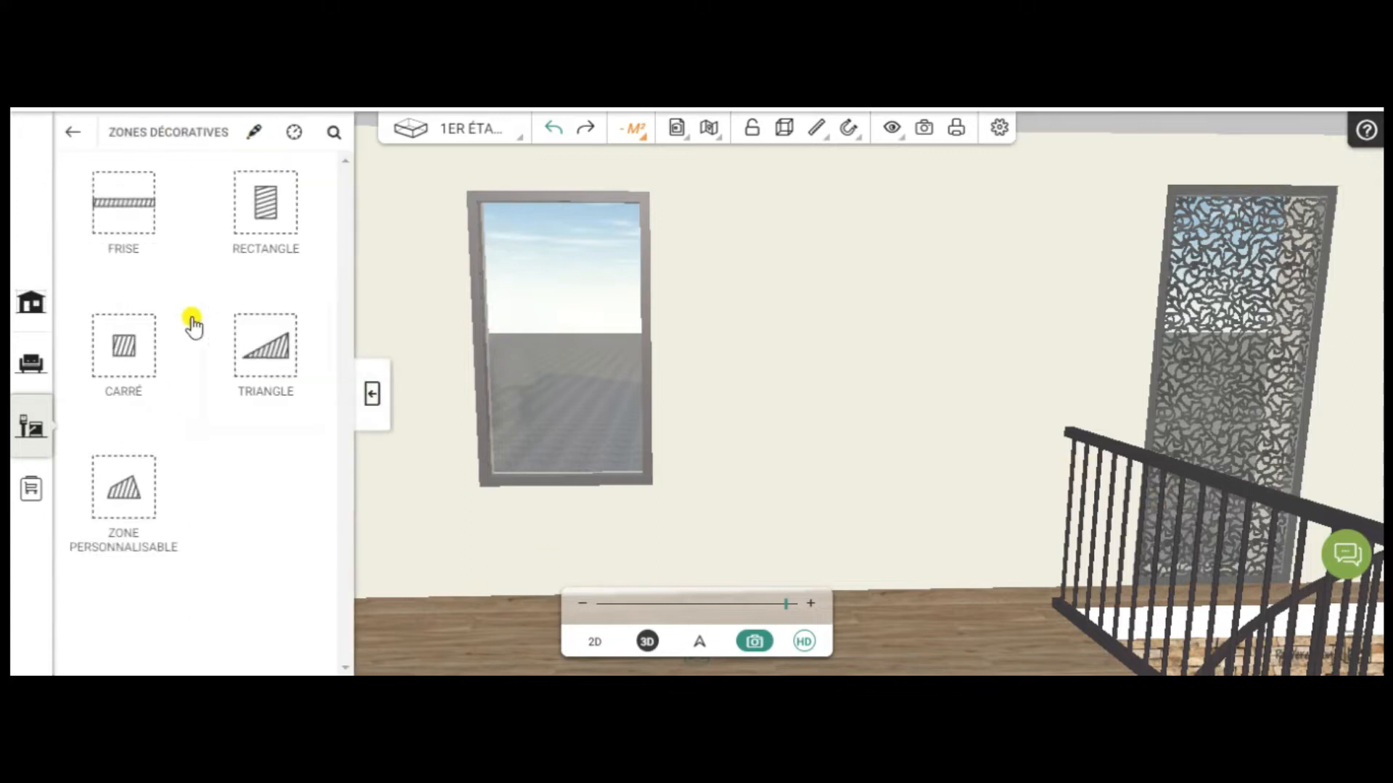
{"action": "left_click", "coordinate": [372, 394]}
{"action": "left_click", "coordinate": [168, 395]}
{"action": "left_click", "coordinate": [69, 132]}
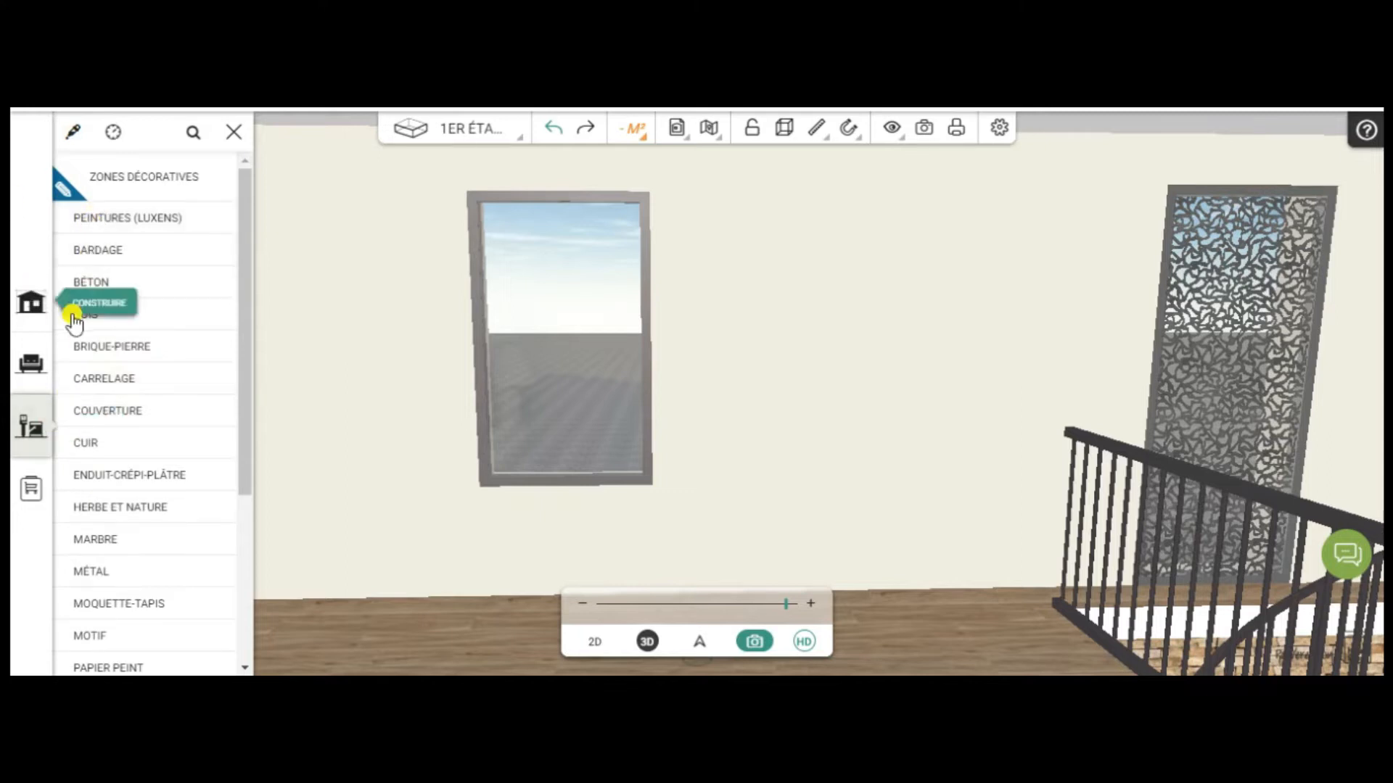
- Place a rectangular decorative zone (Rectangle, from Zones décoratives) over the full 240 cm wall height beside the window
{"action": "left_click", "coordinate": [138, 185]}
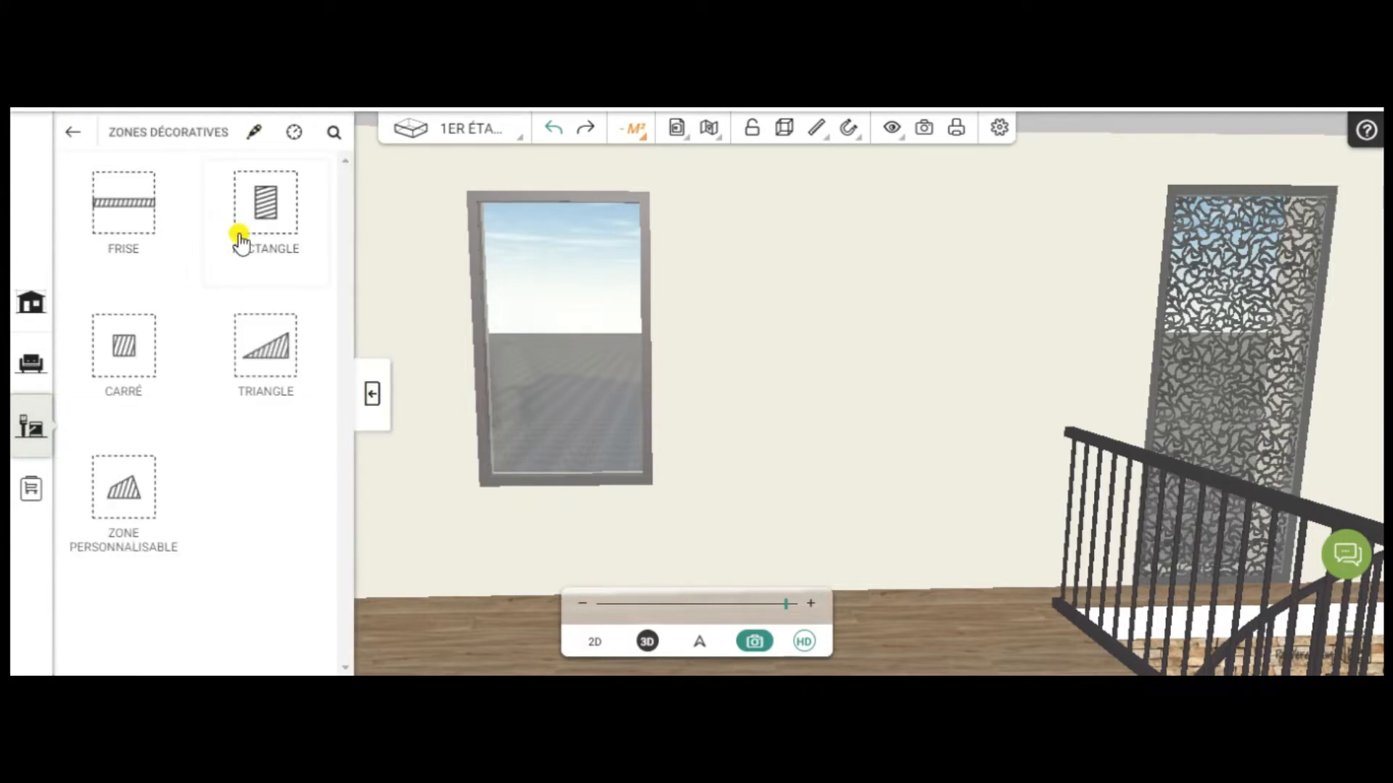
{"action": "left_click", "coordinate": [261, 211]}
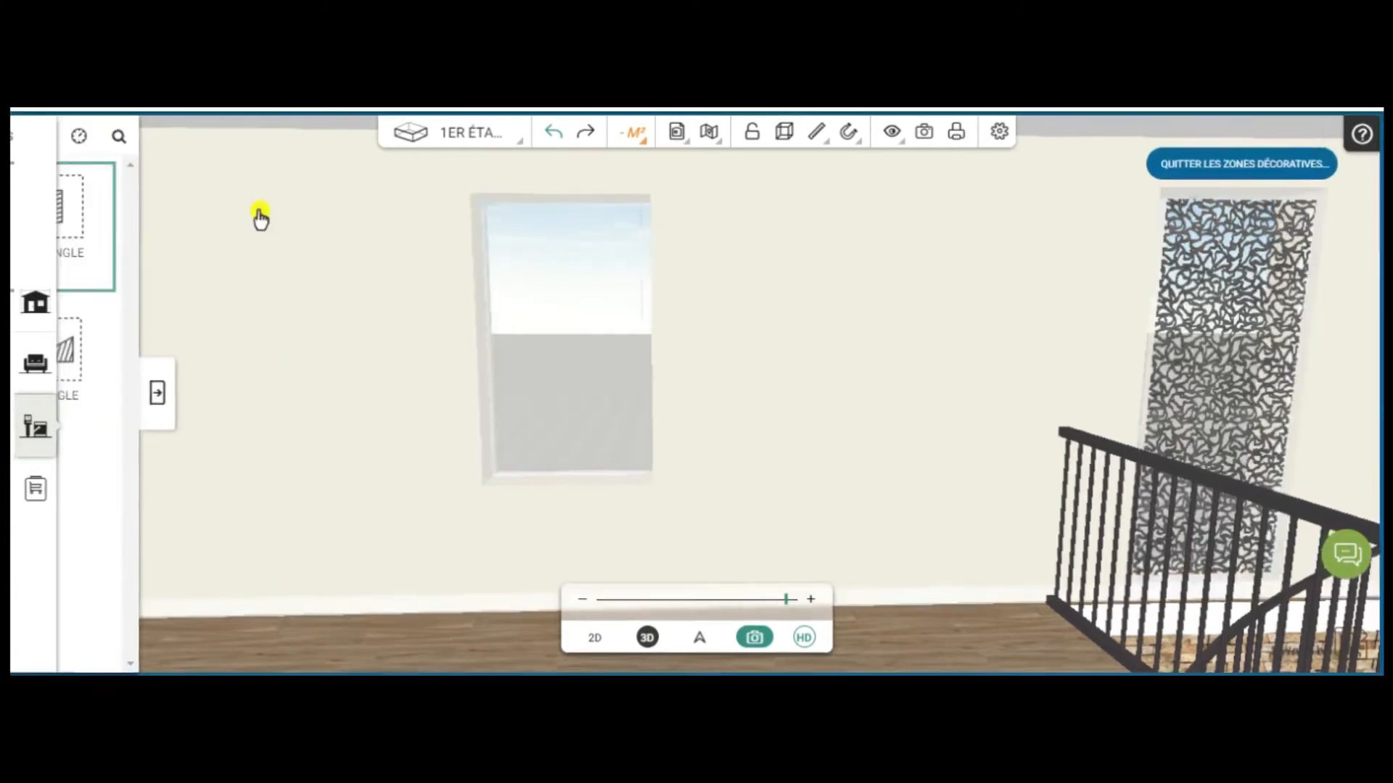
{"action": "left_click", "coordinate": [262, 216]}
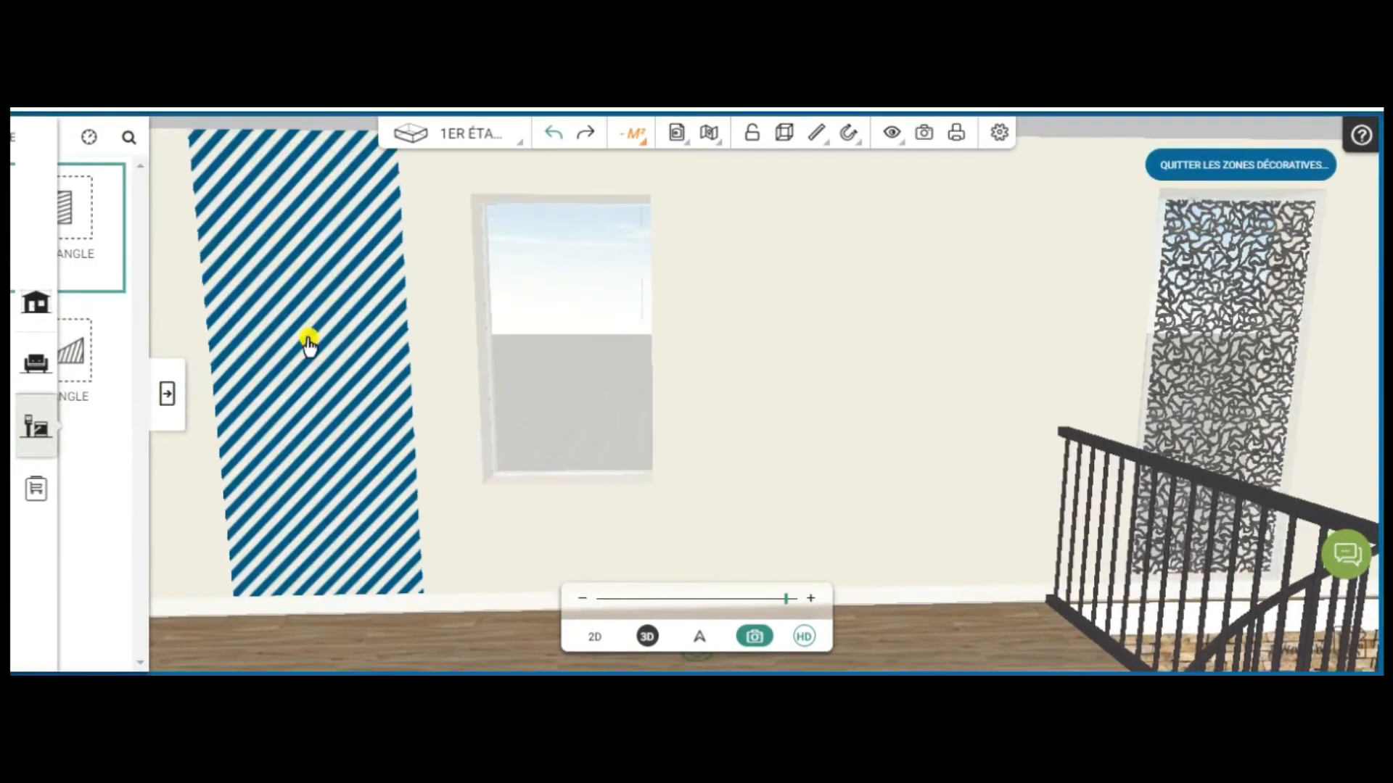
{"action": "left_click", "coordinate": [309, 344]}
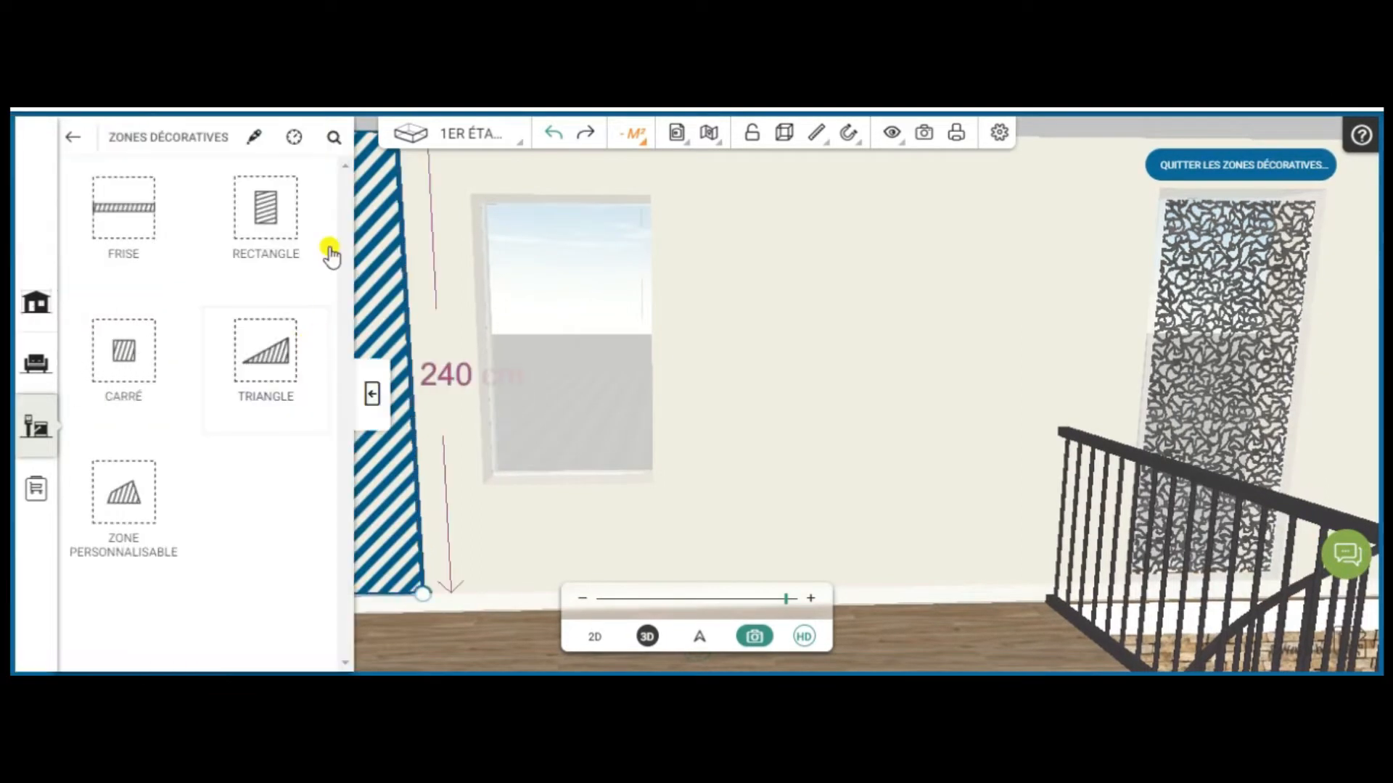
{"action": "left_click", "coordinate": [372, 399]}
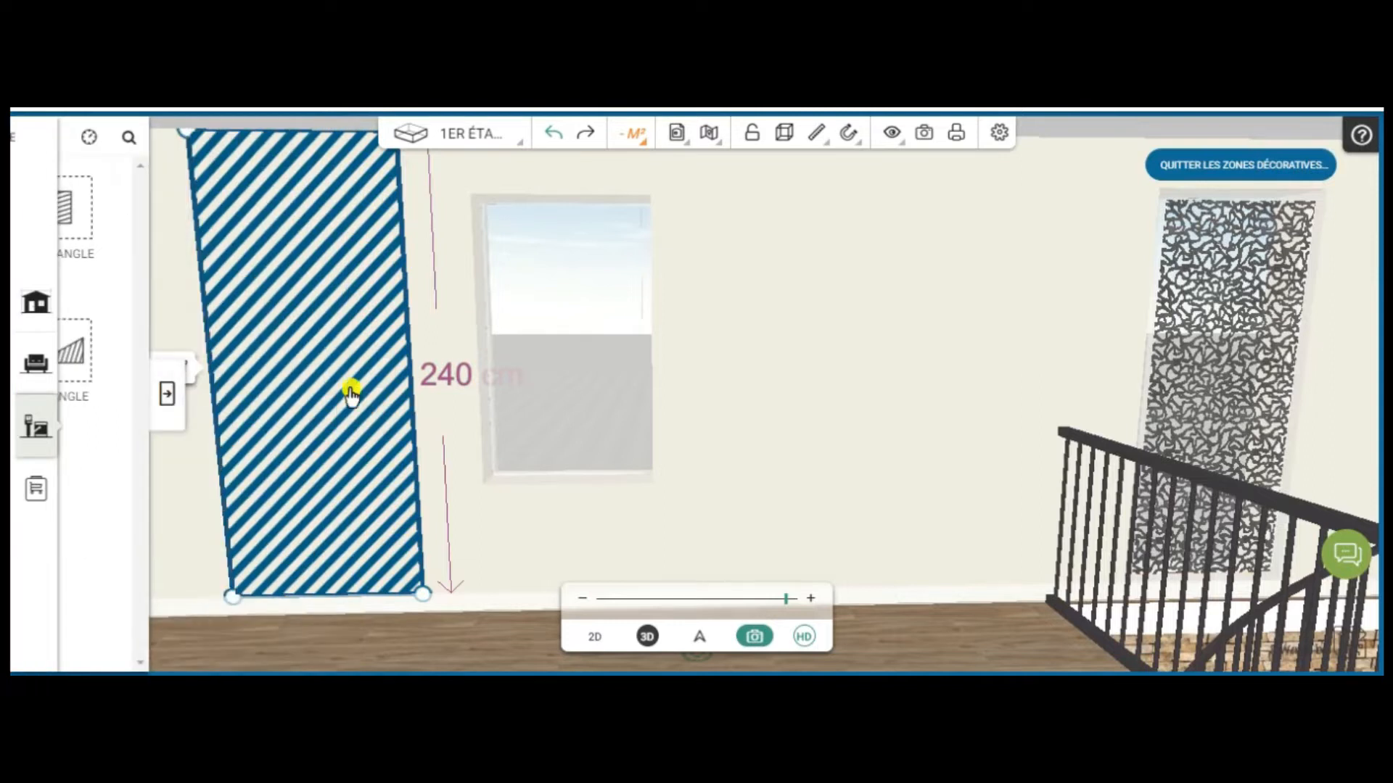
- Move the decorative zone closer to the window and raise both lower corners for a height of about 184 cm
{"action": "left_click_drag", "start_coordinate": [321, 365], "coordinate": [381, 392]}
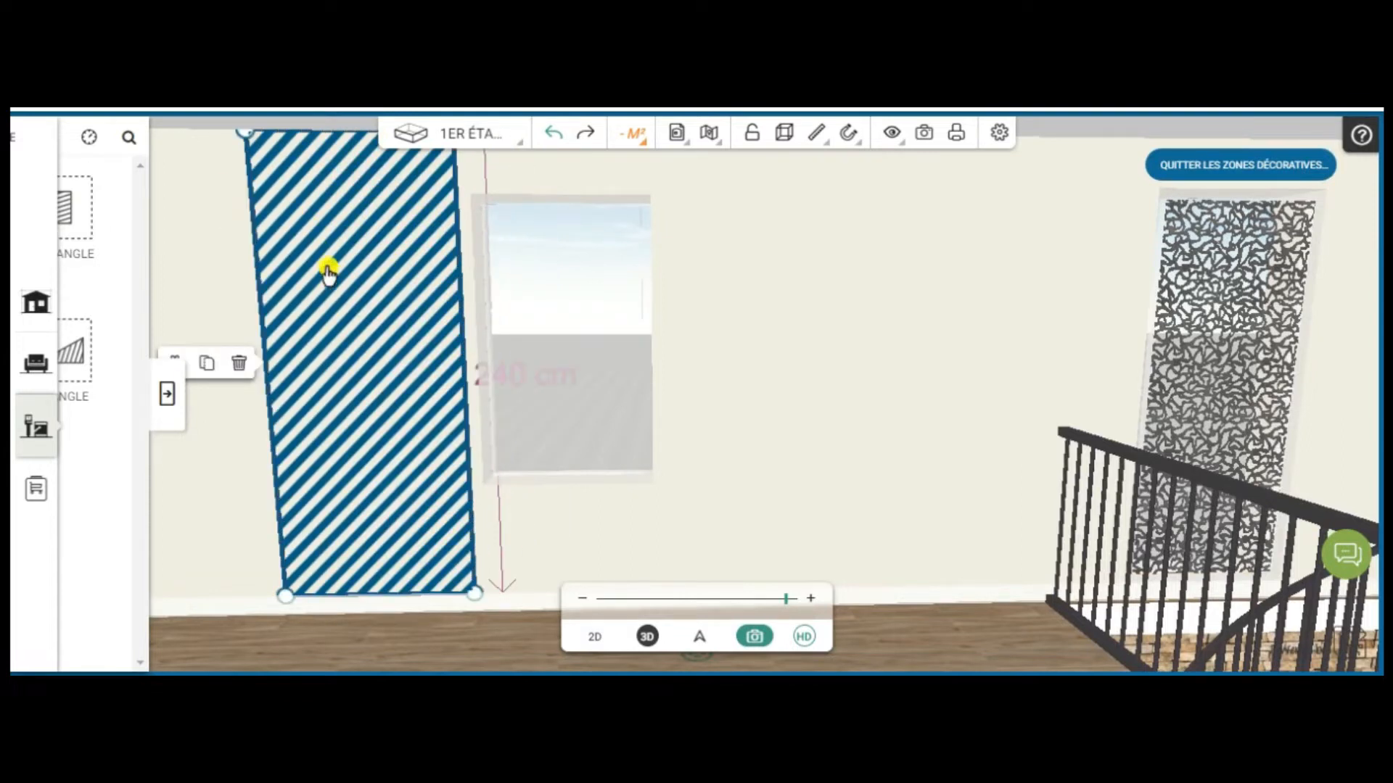
{"action": "left_click_drag", "start_coordinate": [476, 599], "coordinate": [475, 493]}
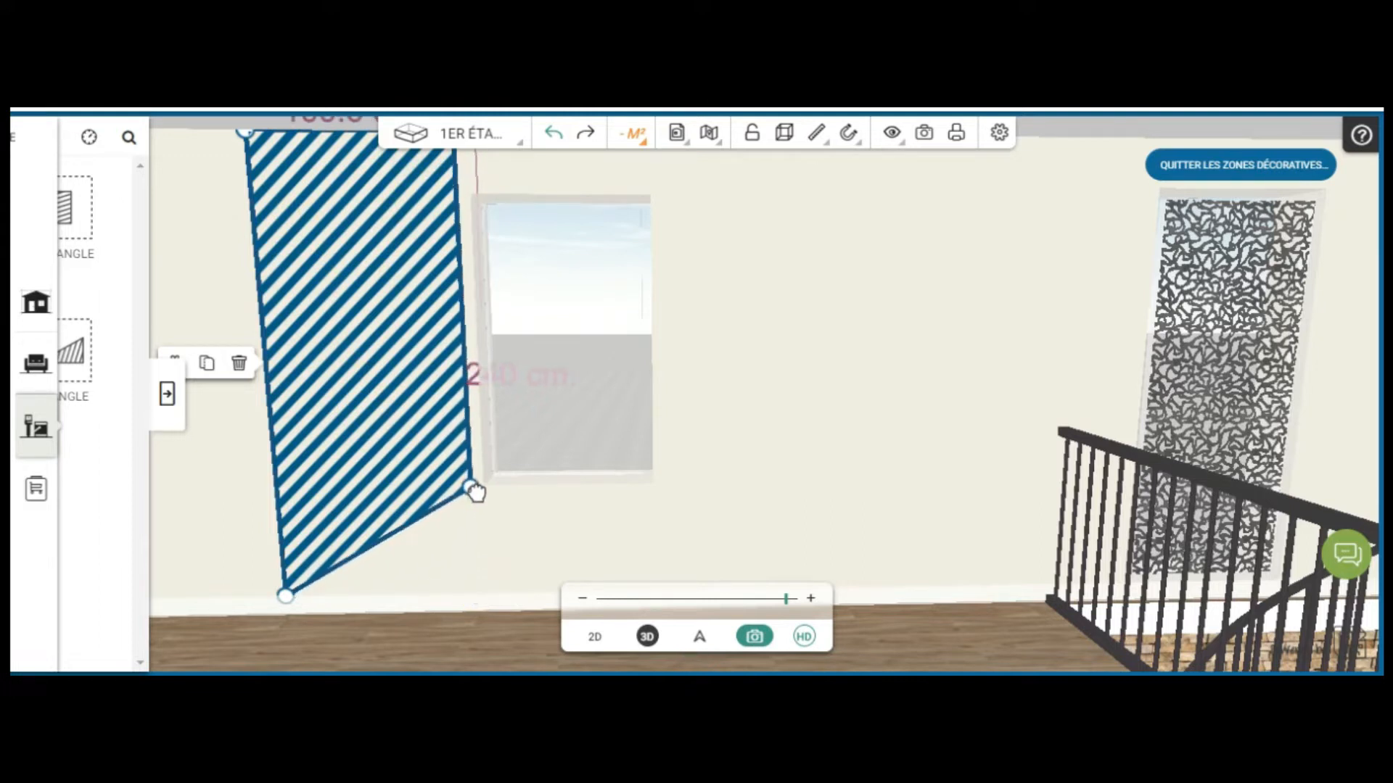
{"action": "left_click_drag", "start_coordinate": [284, 596], "coordinate": [284, 499]}
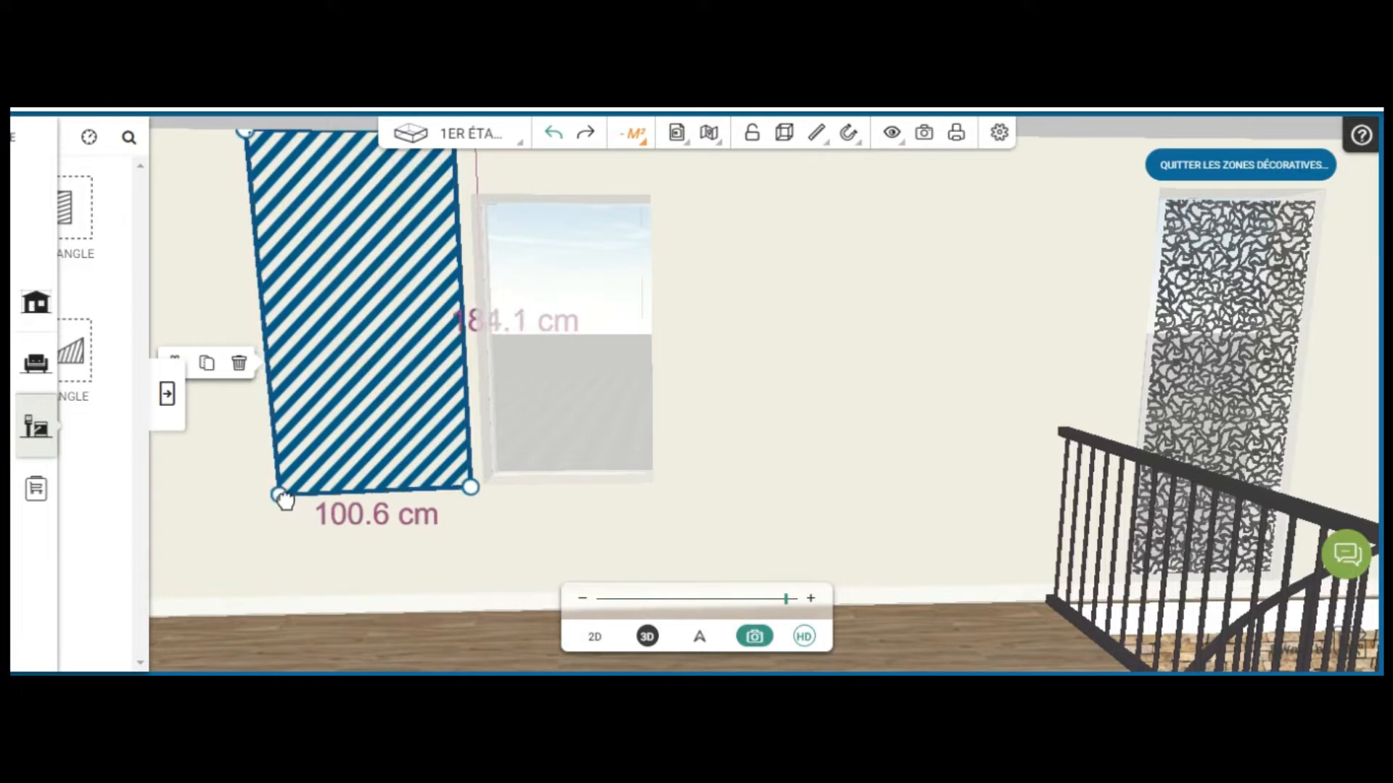
- Lower both upper corners of the decorative zone to the level of the window's top, about 154 cm tall
{"action": "left_click_drag", "start_coordinate": [744, 289], "coordinate": [744, 240]}
{"action": "left_click", "coordinate": [456, 190]}
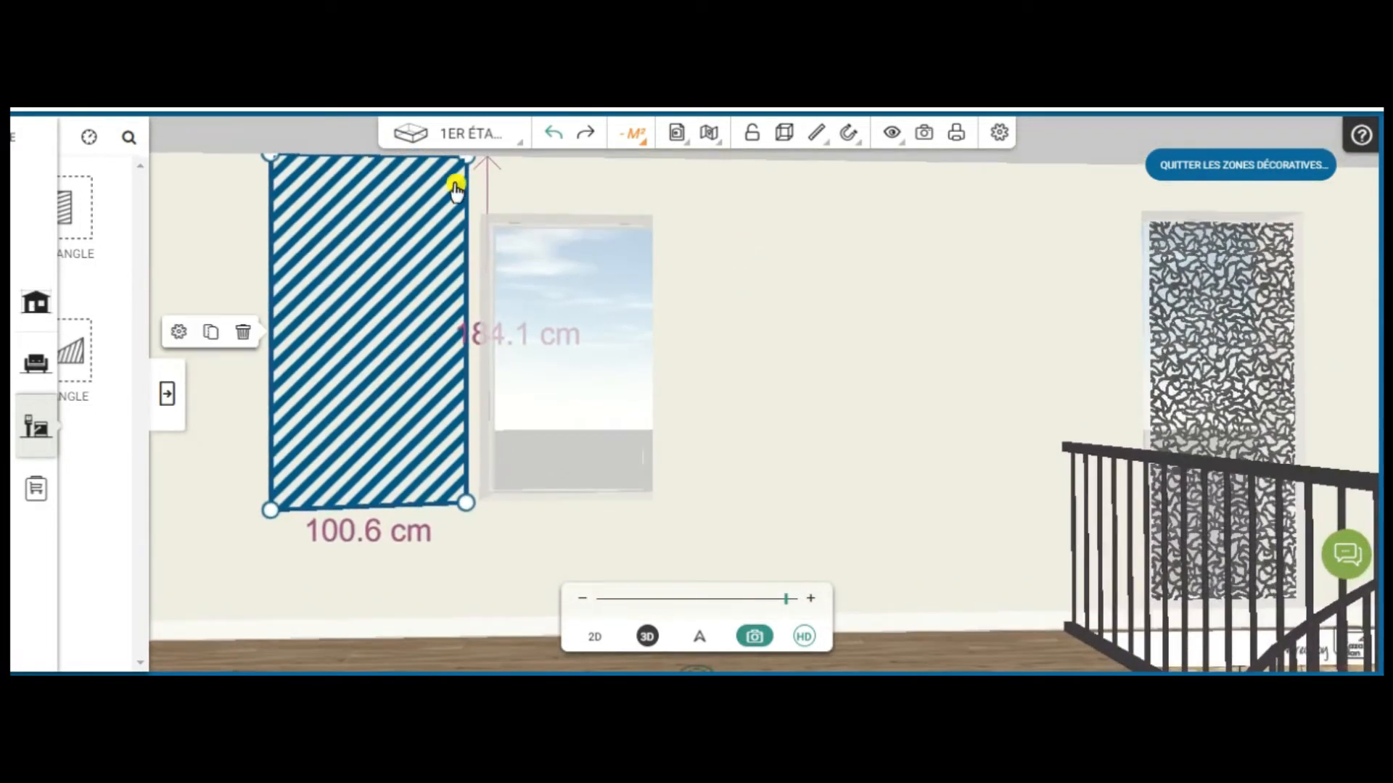
{"action": "left_click_drag", "start_coordinate": [470, 172], "coordinate": [468, 213]}
{"action": "left_click_drag", "start_coordinate": [273, 155], "coordinate": [280, 216]}
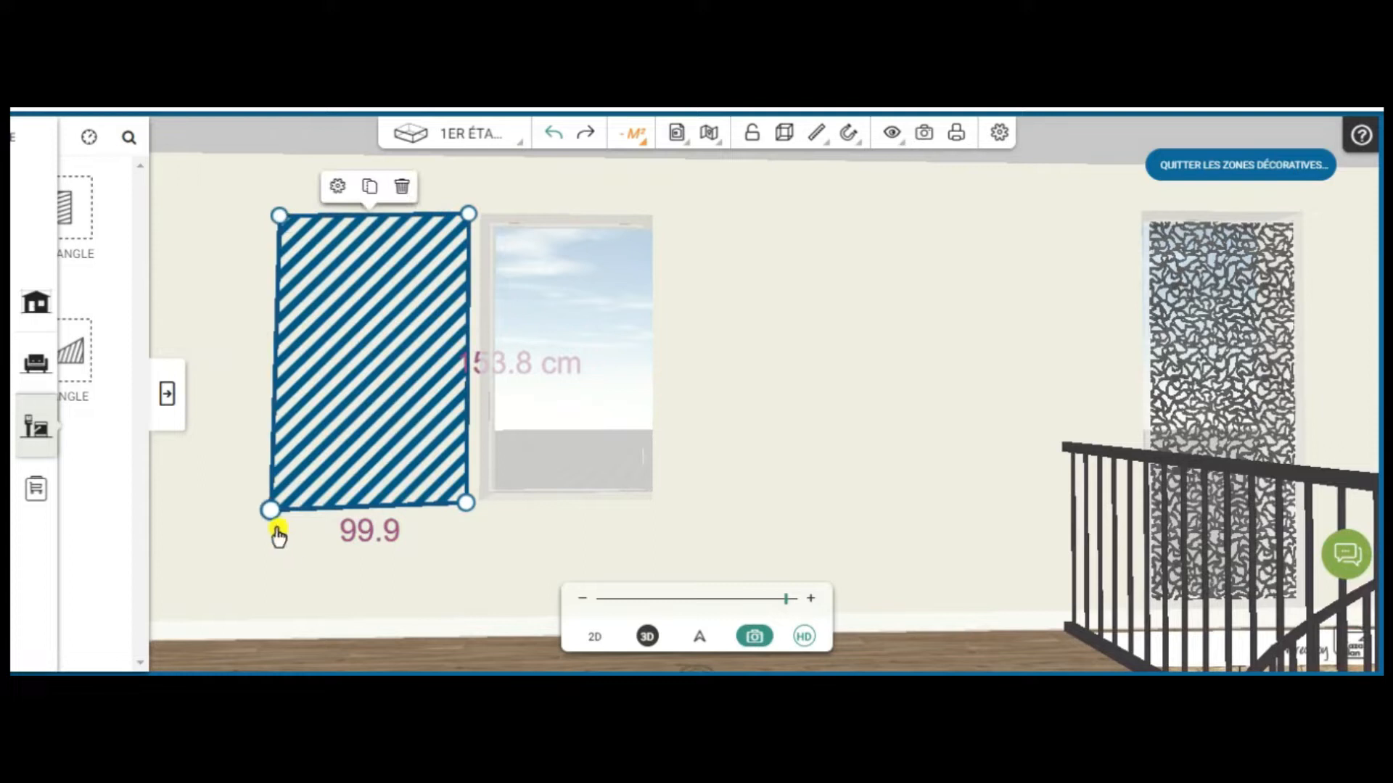
- Narrow the decorative zone to about 89 cm wide and 147 cm high, and move it against the window frame
{"action": "left_click_drag", "start_coordinate": [274, 517], "coordinate": [318, 509]}
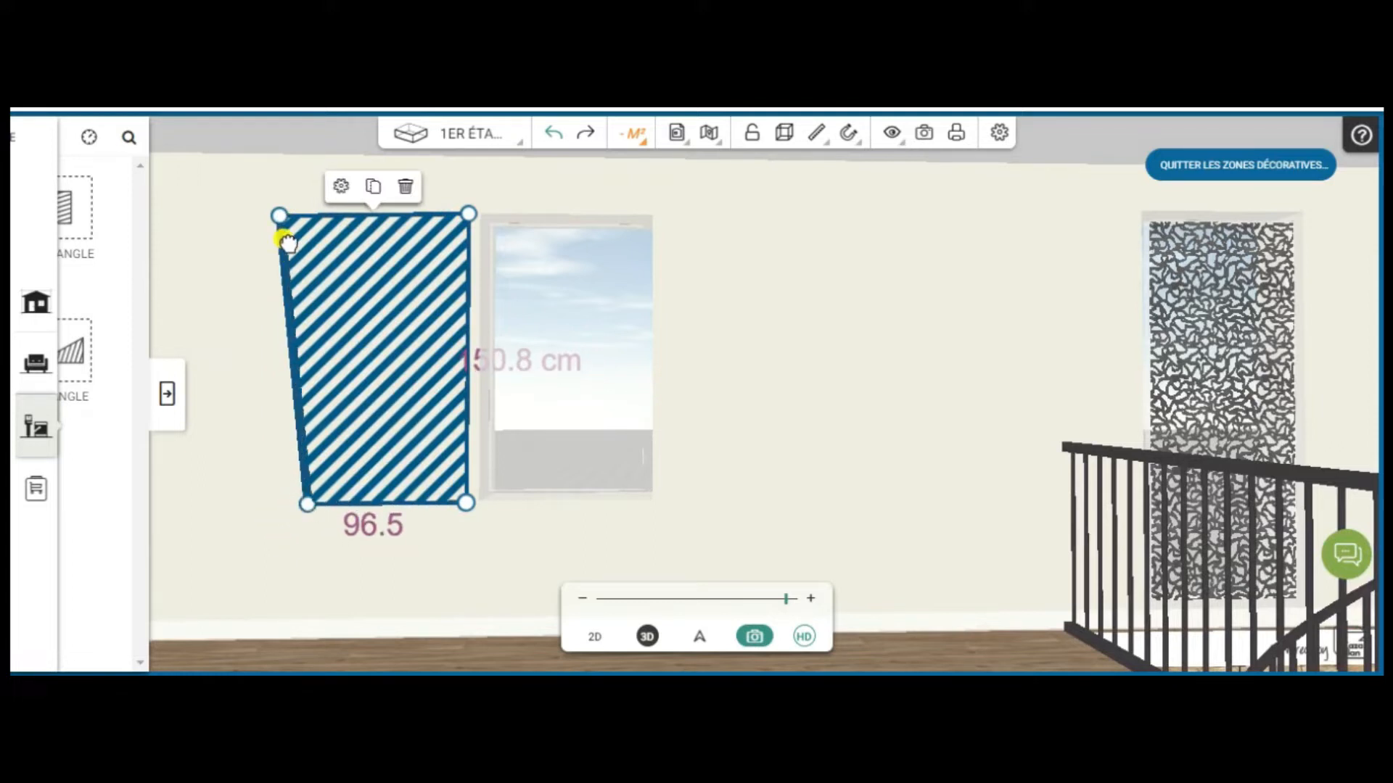
{"action": "left_click_drag", "start_coordinate": [289, 221], "coordinate": [302, 221]}
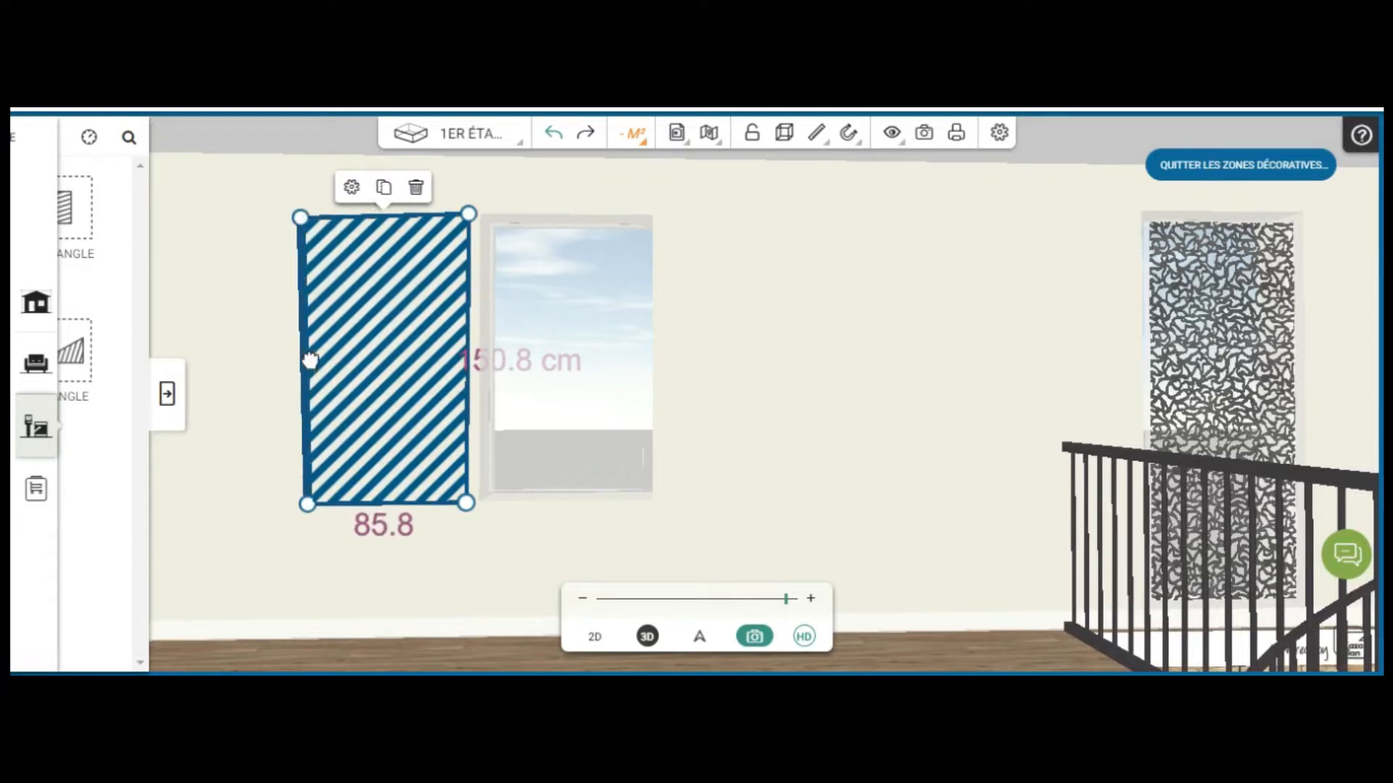
{"action": "left_click_drag", "start_coordinate": [311, 362], "coordinate": [306, 362]}
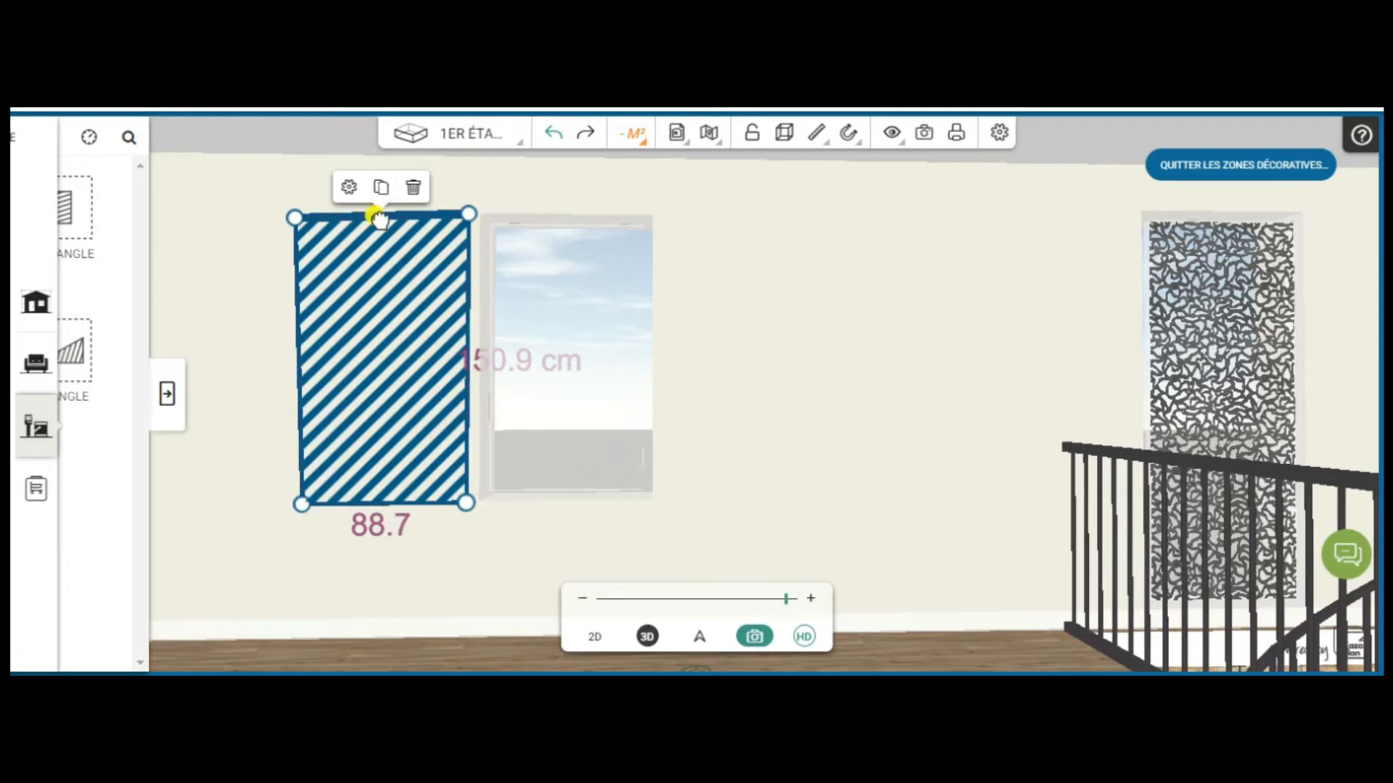
{"action": "left_click_drag", "start_coordinate": [380, 221], "coordinate": [379, 229]}
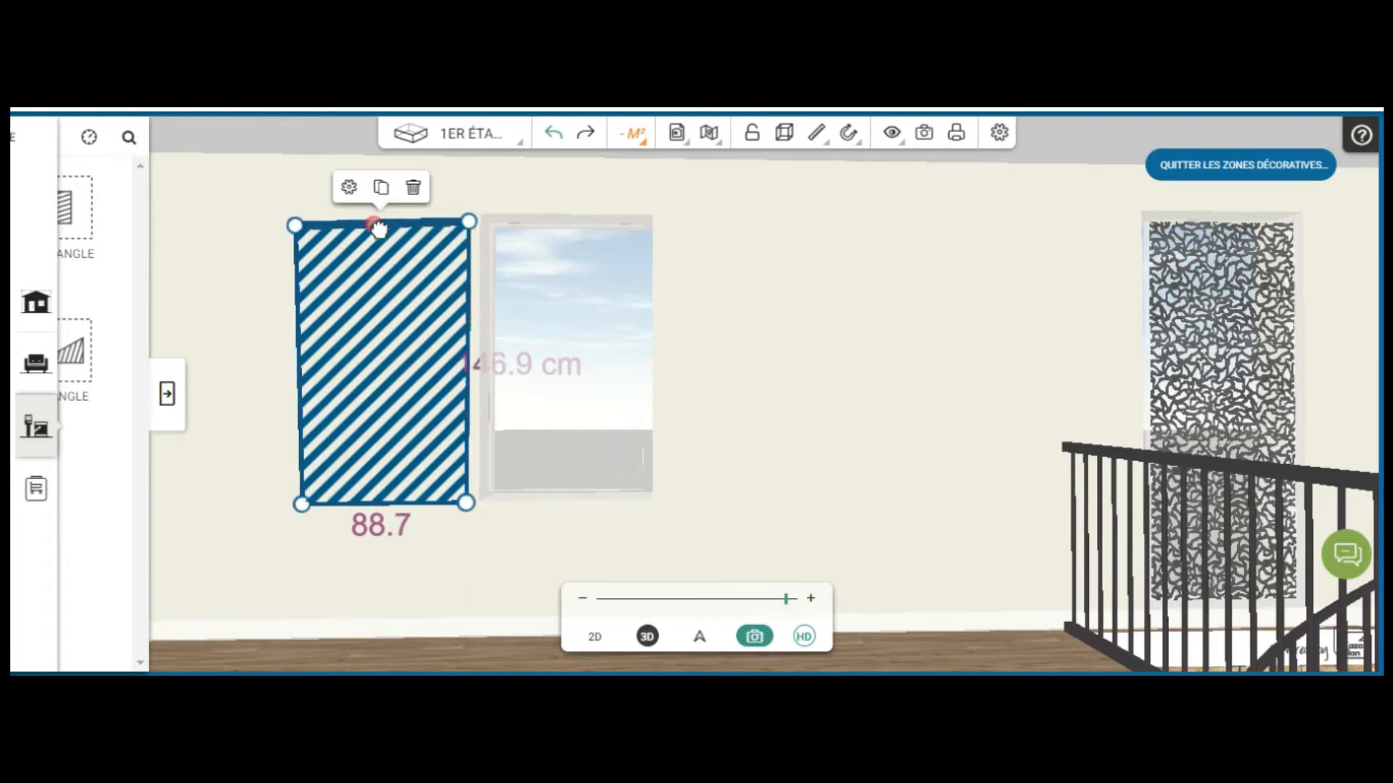
{"action": "left_click", "coordinate": [422, 233]}
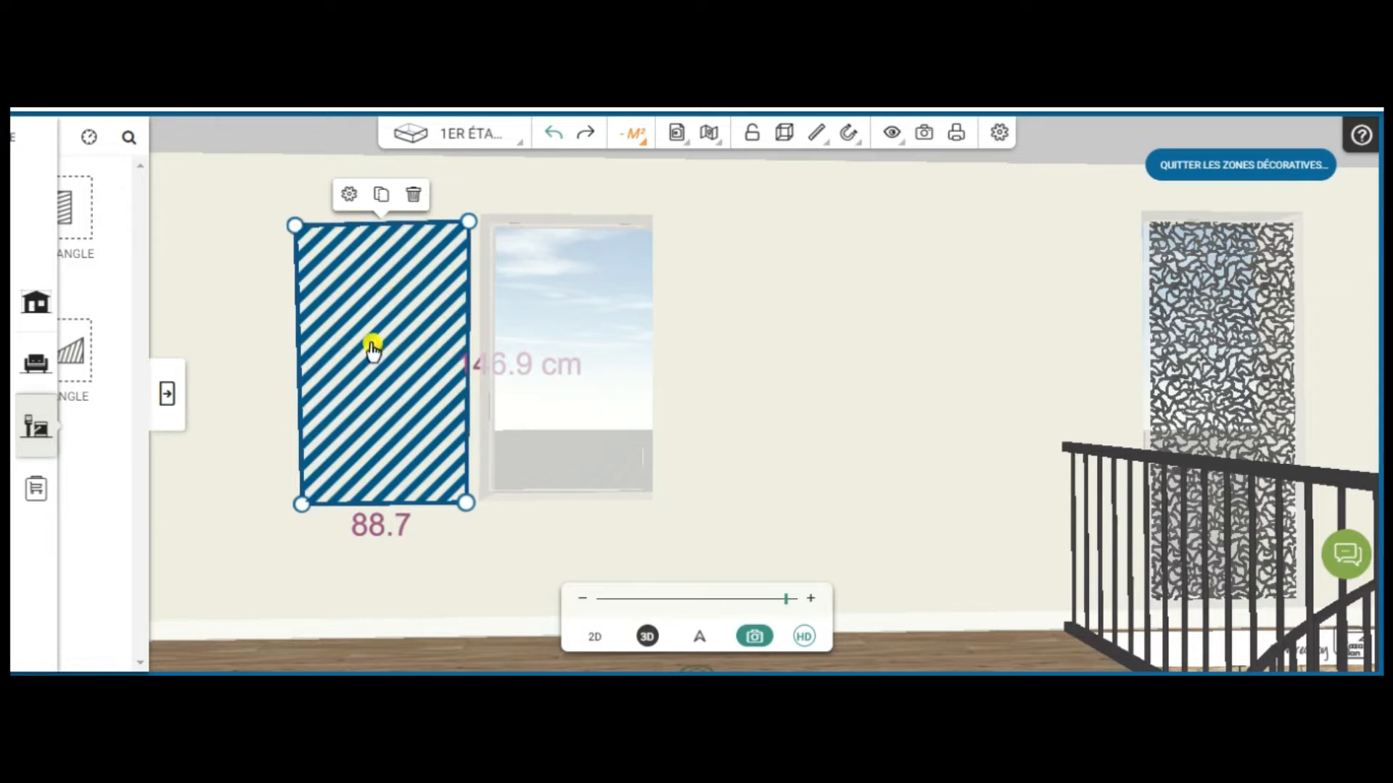
{"action": "key", "text": "Escape"}
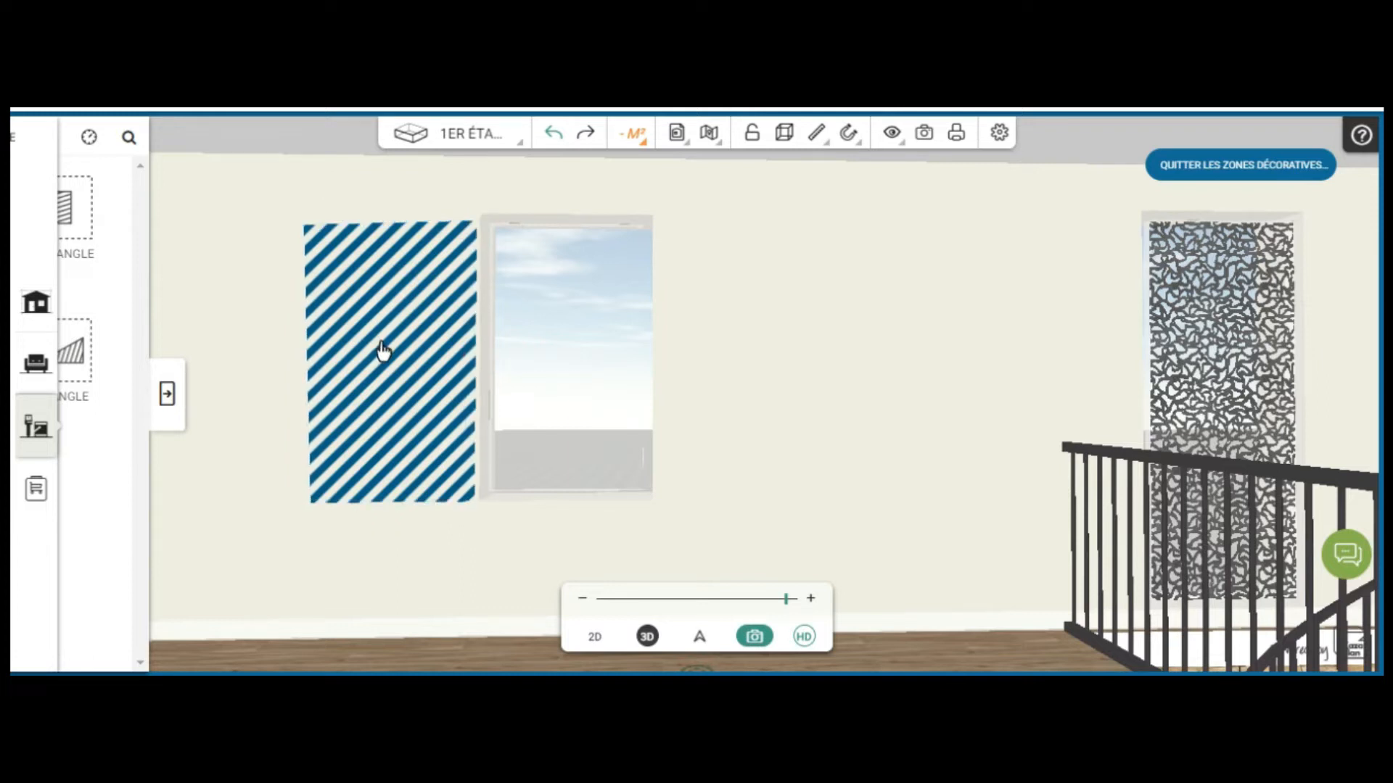
{"action": "left_click_drag", "start_coordinate": [383, 351], "coordinate": [375, 458]}
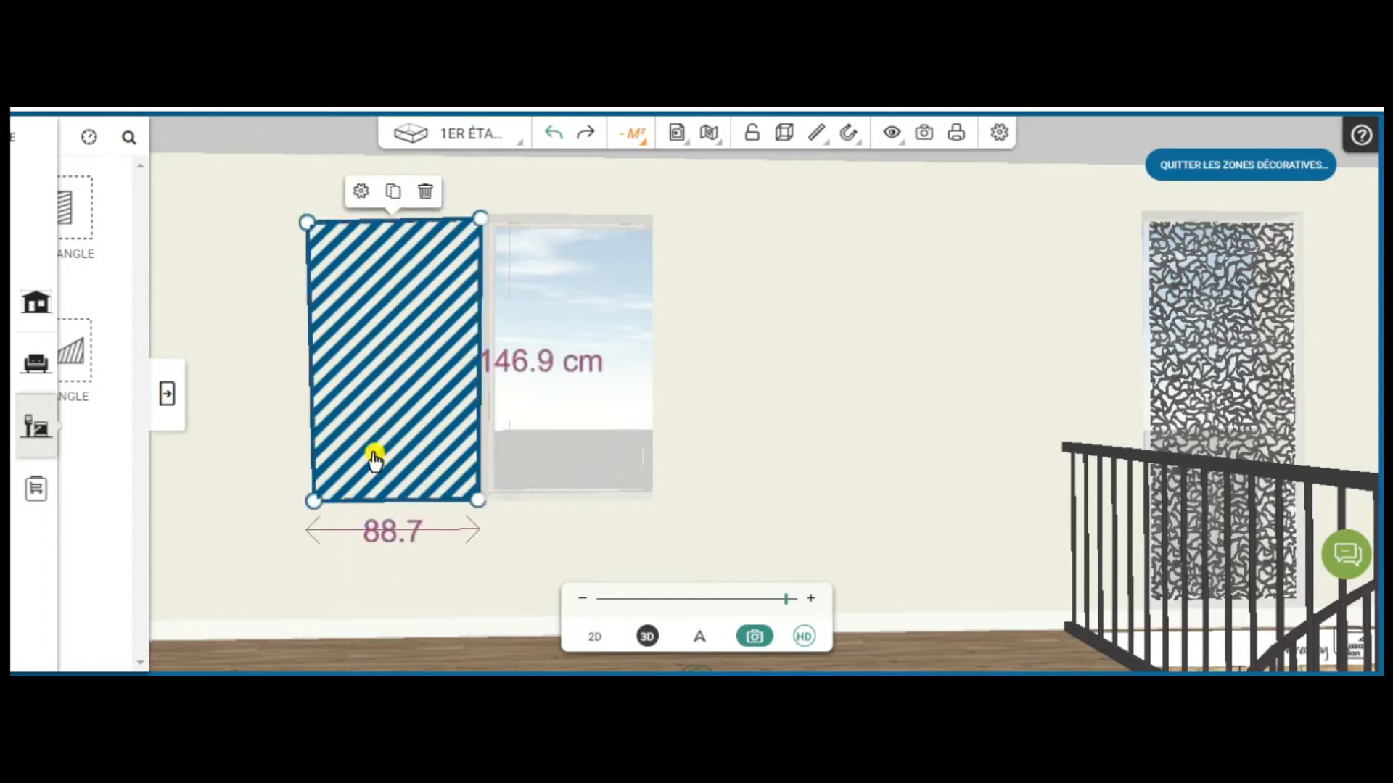
- Reshape the decorative zone corner by corner over the window pane, about 81 cm wide and 138 cm high
{"action": "scroll", "coordinate": [782, 464], "scroll_direction": "up", "scroll_amount": 1}
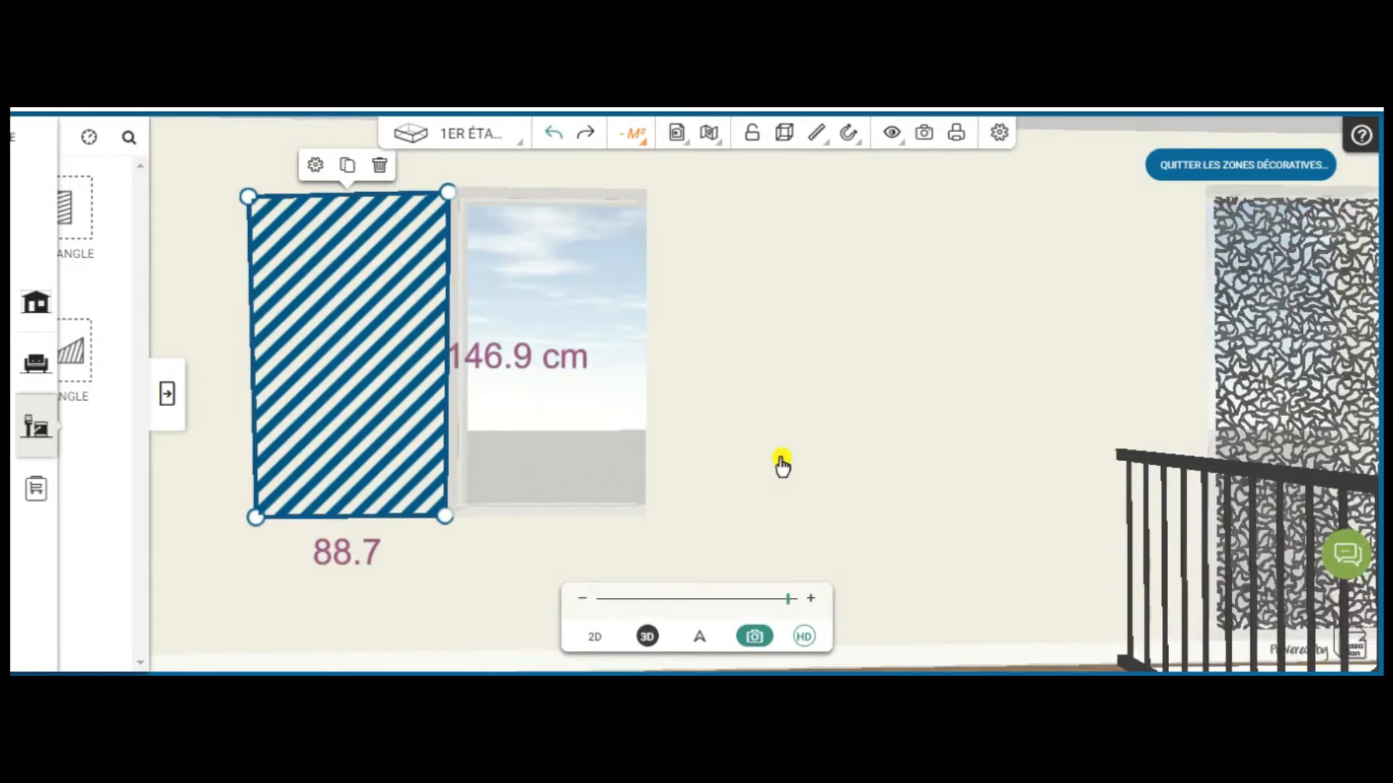
{"action": "scroll", "coordinate": [782, 464], "scroll_direction": "up", "scroll_amount": 1}
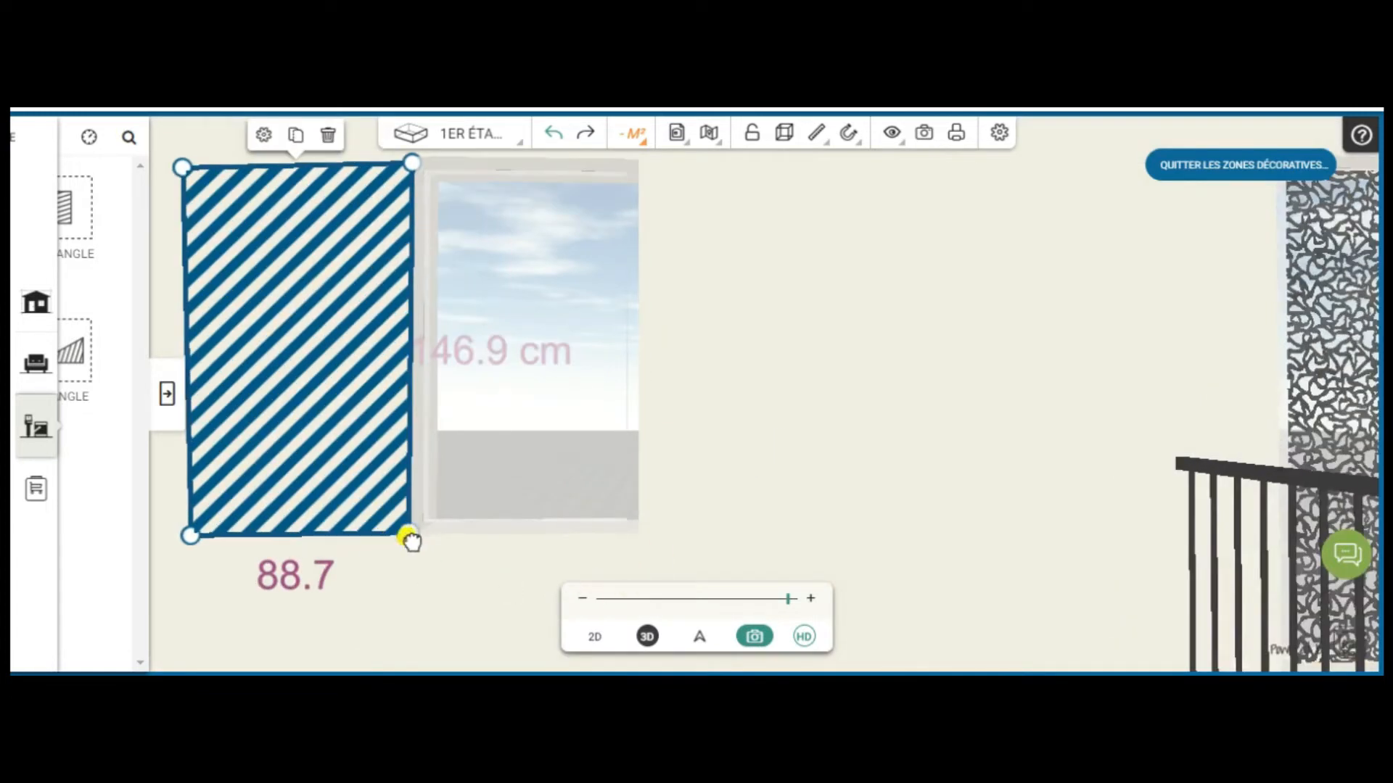
{"action": "left_click_drag", "start_coordinate": [404, 540], "coordinate": [640, 526]}
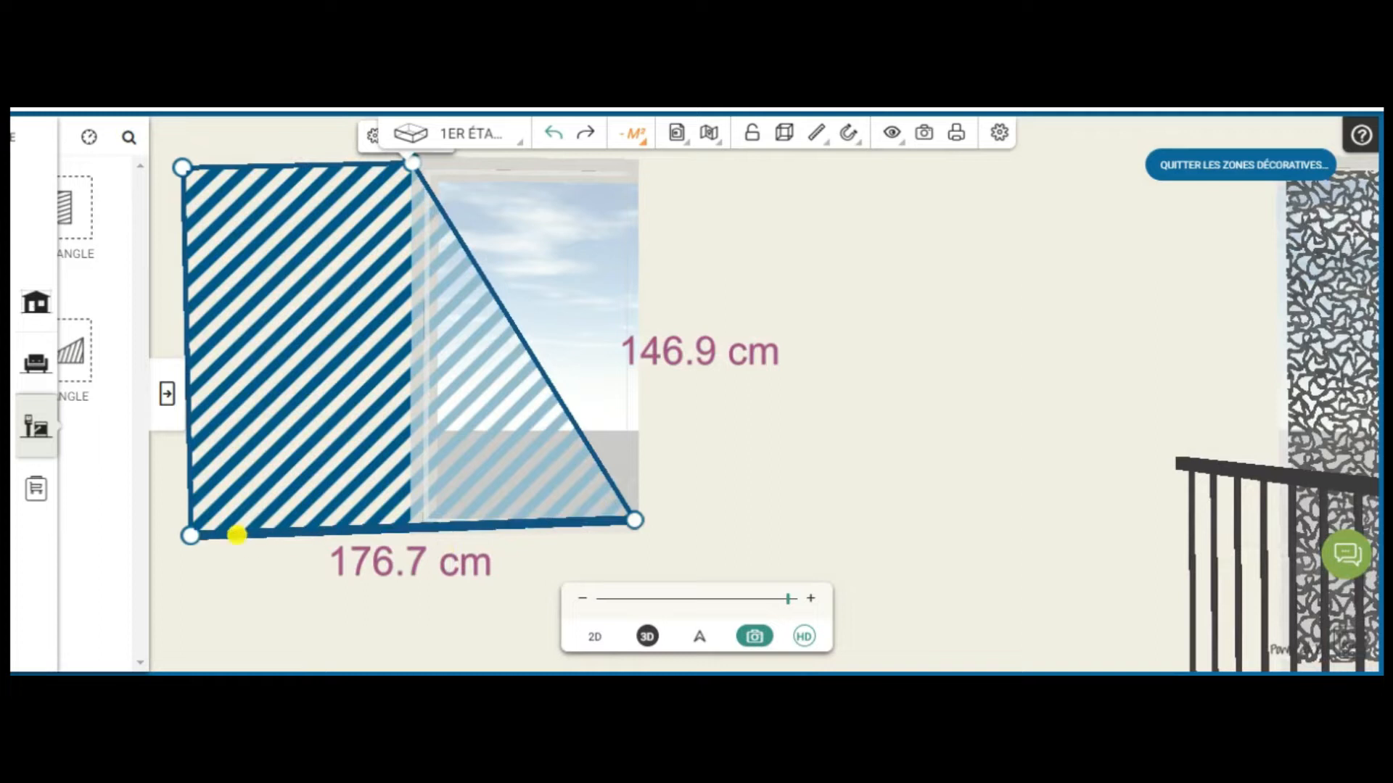
{"action": "left_click_drag", "start_coordinate": [417, 168], "coordinate": [633, 179]}
{"action": "mouse_move", "coordinate": [186, 174]}
{"action": "left_mouse_down"}
{"action": "mouse_move", "coordinate": [438, 186]}
{"action": "mouse_move", "coordinate": [444, 218]}
{"action": "mouse_move", "coordinate": [455, 212]}
{"action": "left_mouse_up"}
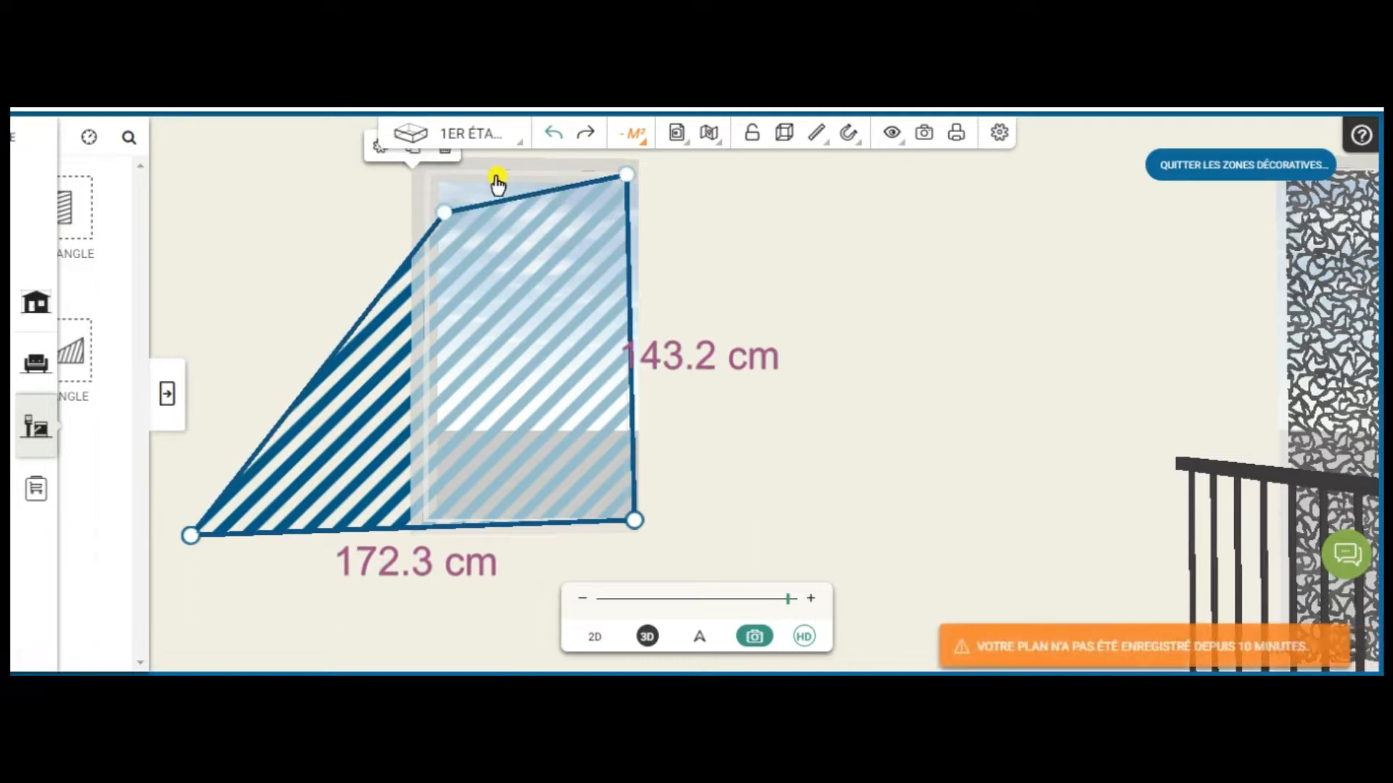
{"action": "left_click_drag", "start_coordinate": [443, 214], "coordinate": [438, 183]}
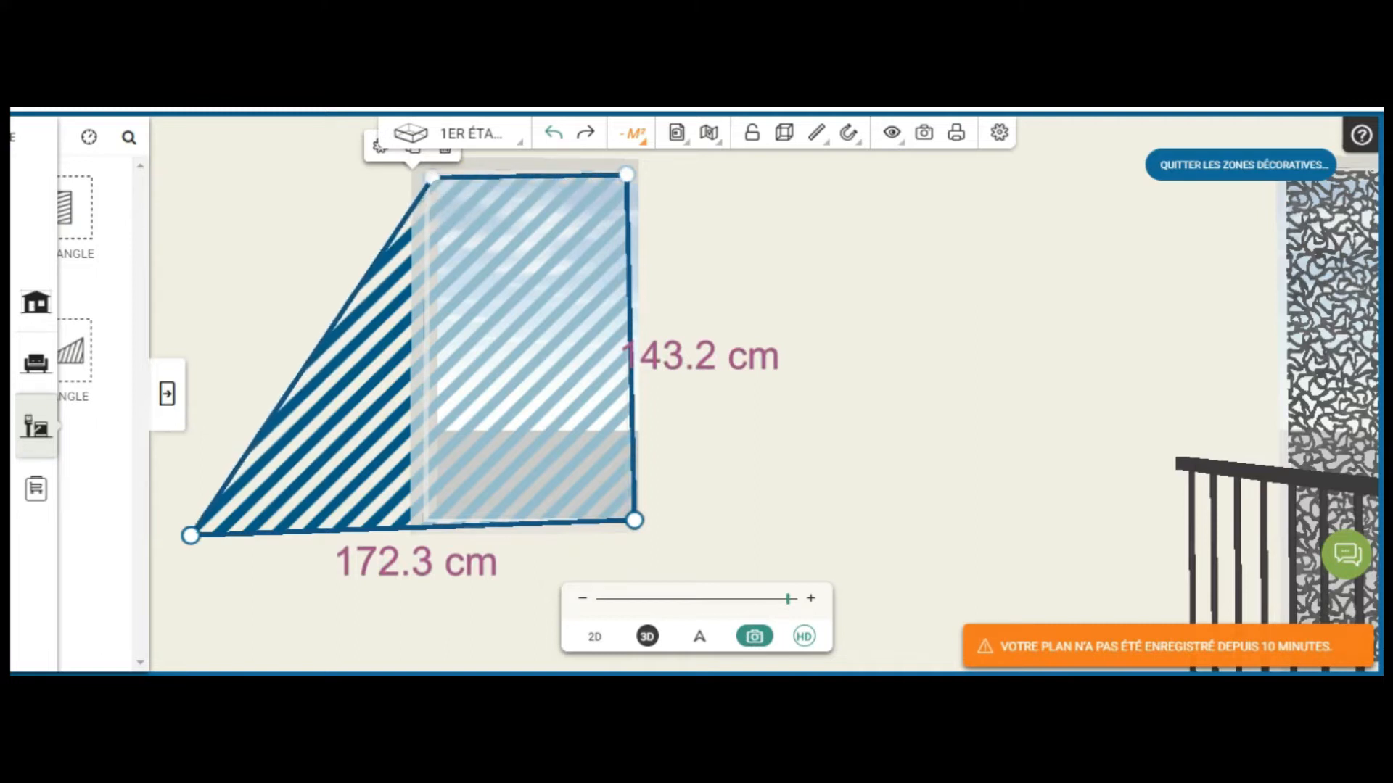
{"action": "mouse_move", "coordinate": [190, 535]}
{"action": "left_mouse_down"}
{"action": "mouse_move", "coordinate": [395, 533]}
{"action": "mouse_move", "coordinate": [203, 534]}
{"action": "left_mouse_up"}
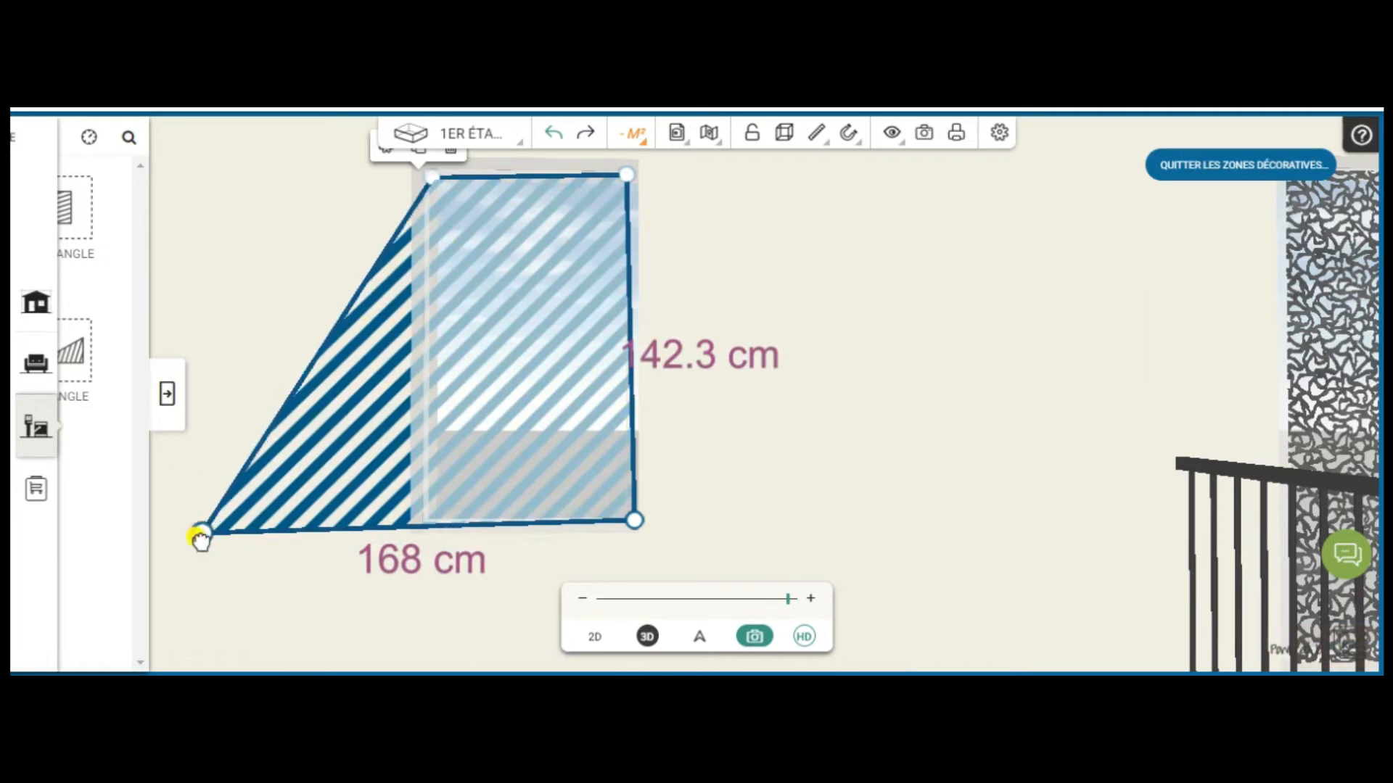
{"action": "left_click_drag", "start_coordinate": [200, 540], "coordinate": [433, 526]}
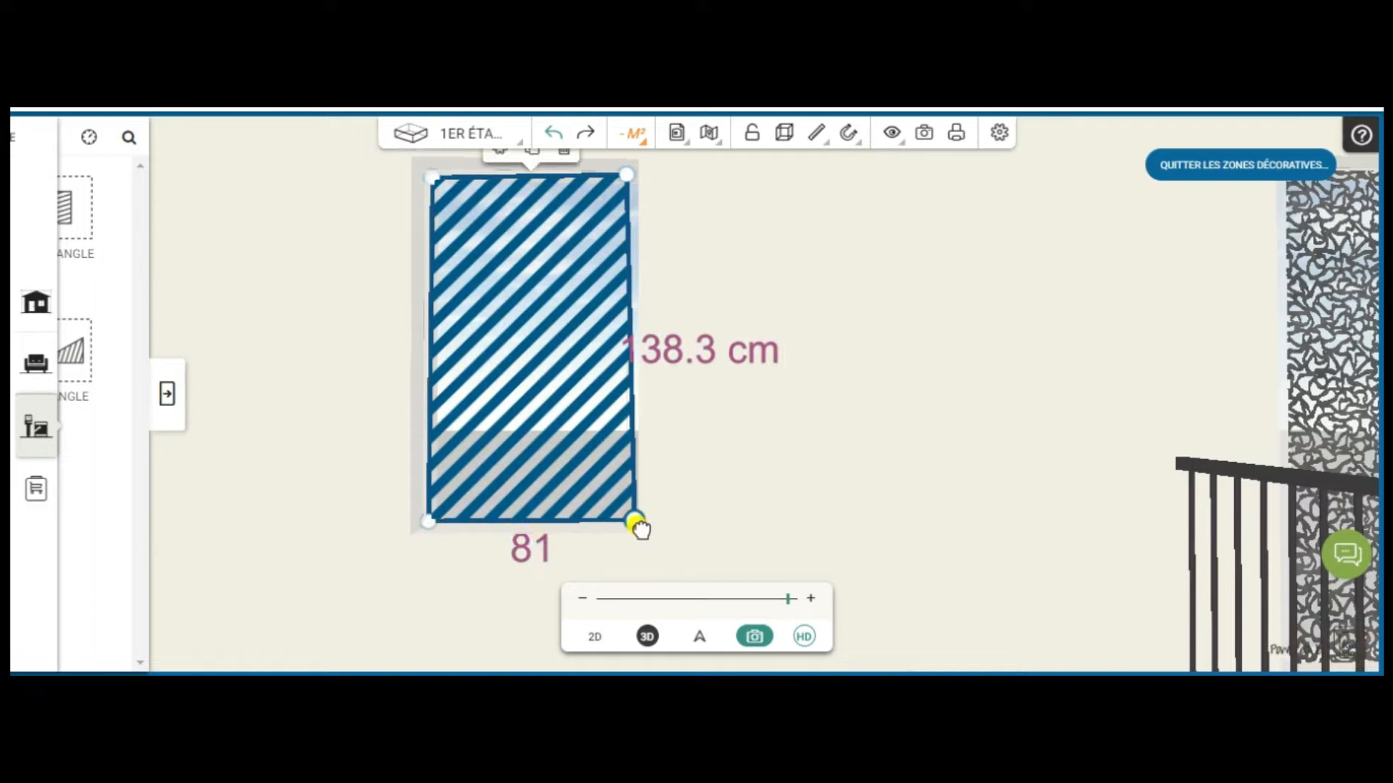
- Fine-tune the corners and edges of the decorative zone to fit the window pane, about 78.5 by 138.3 cm
{"action": "left_click_drag", "start_coordinate": [637, 526], "coordinate": [627, 525]}
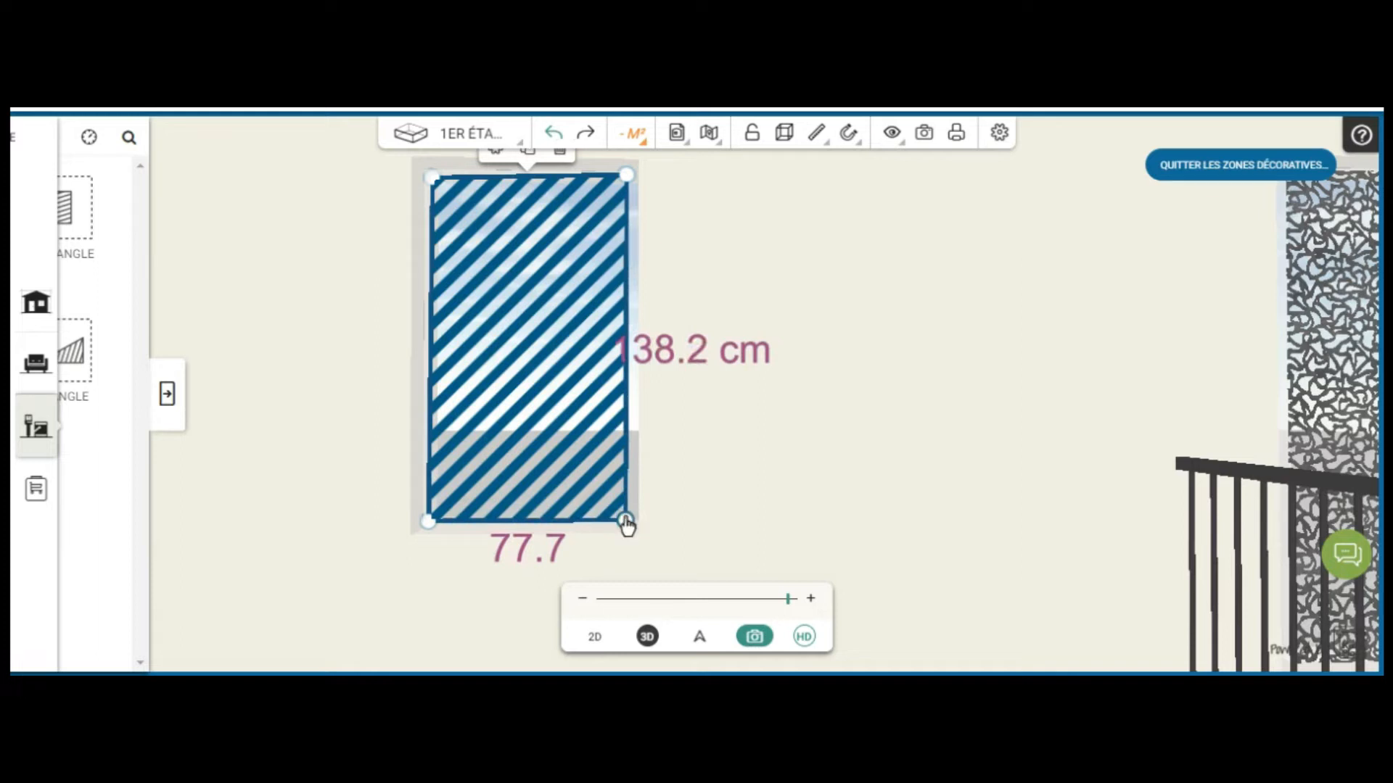
{"action": "left_click_drag", "start_coordinate": [472, 182], "coordinate": [472, 177]}
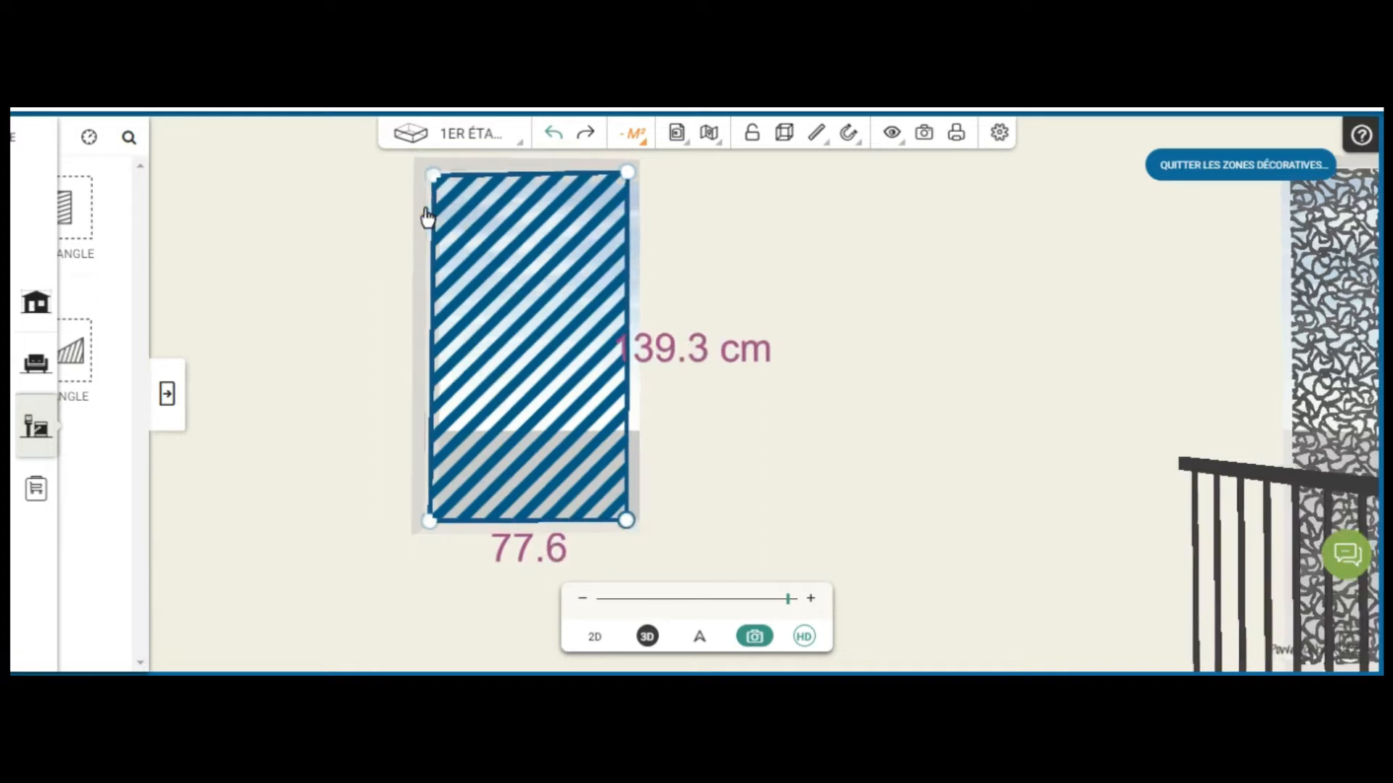
{"action": "left_click", "coordinate": [437, 231]}
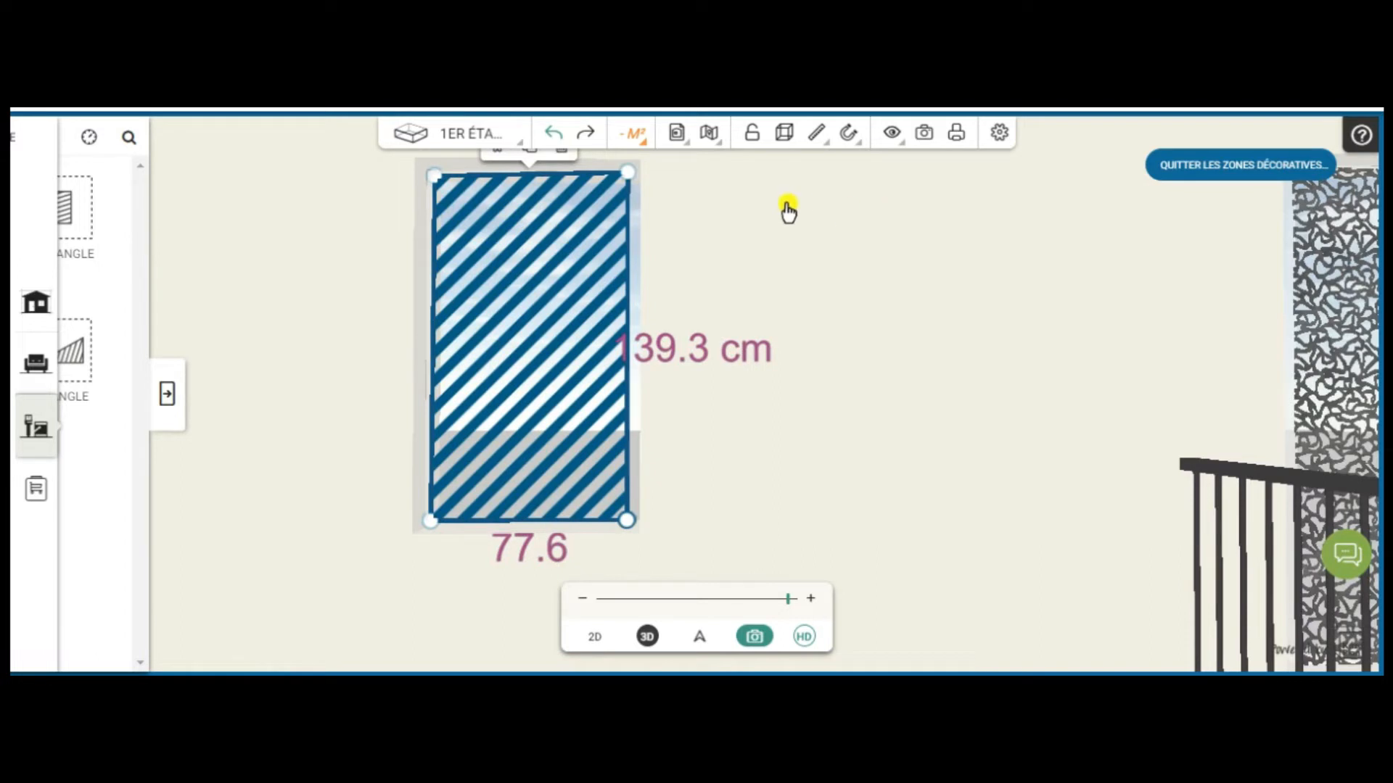
{"action": "left_click_drag", "start_coordinate": [631, 180], "coordinate": [624, 175]}
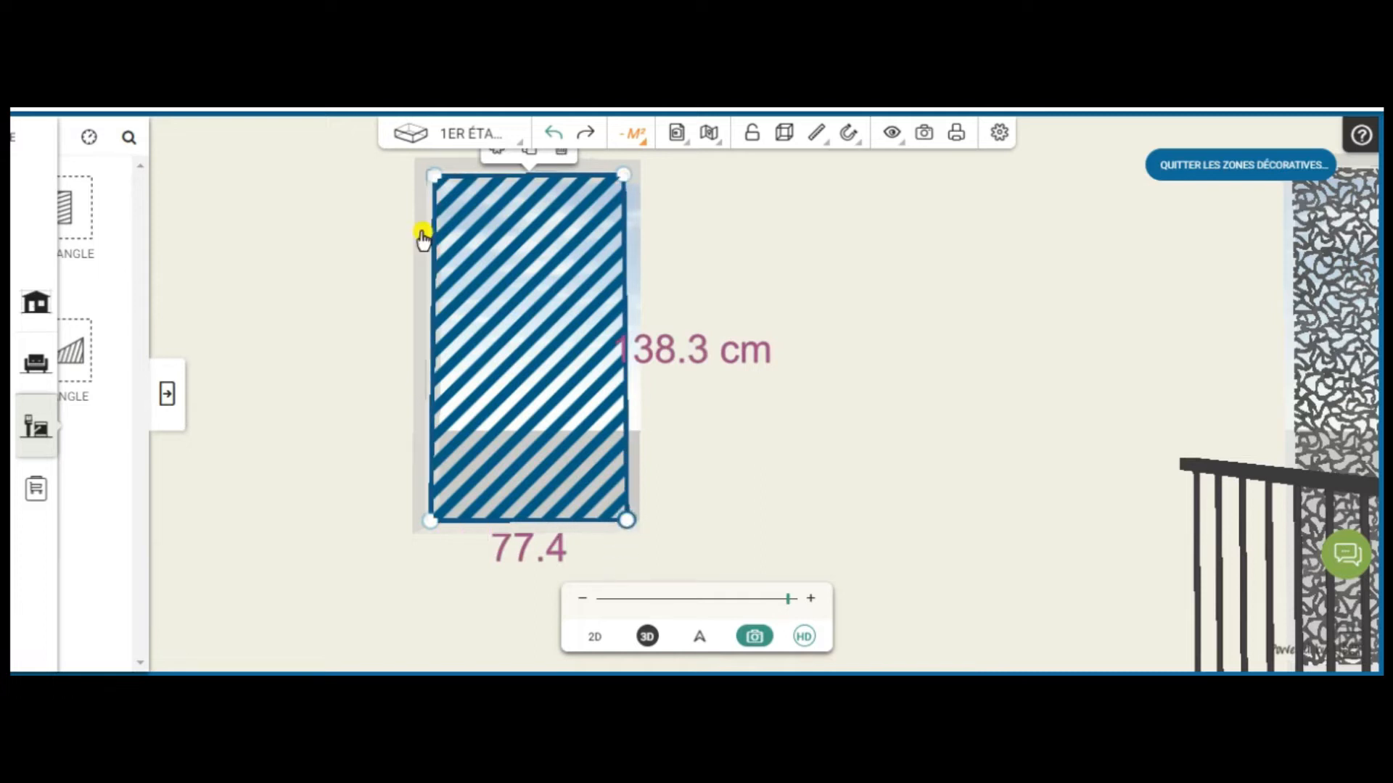
{"action": "left_click_drag", "start_coordinate": [437, 179], "coordinate": [431, 179]}
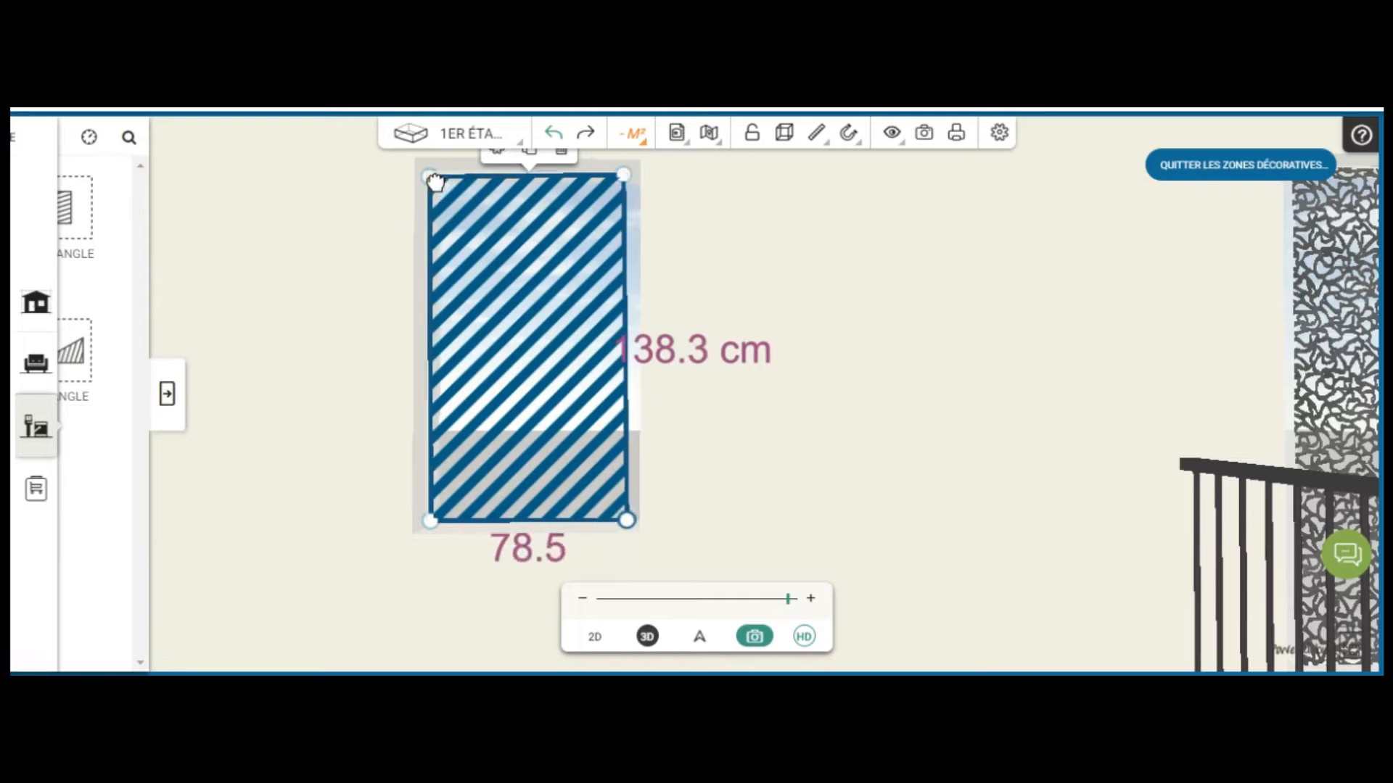
- Inspect the zone's fit from both sides of the window and shift its lower-left corner outward to about 80.2 cm width
{"action": "left_click_drag", "start_coordinate": [295, 211], "coordinate": [1056, 324]}
{"action": "scroll", "coordinate": [1055, 321], "scroll_direction": "down", "scroll_amount": 3}
{"action": "left_click_drag", "start_coordinate": [1029, 497], "coordinate": [1144, 389]}
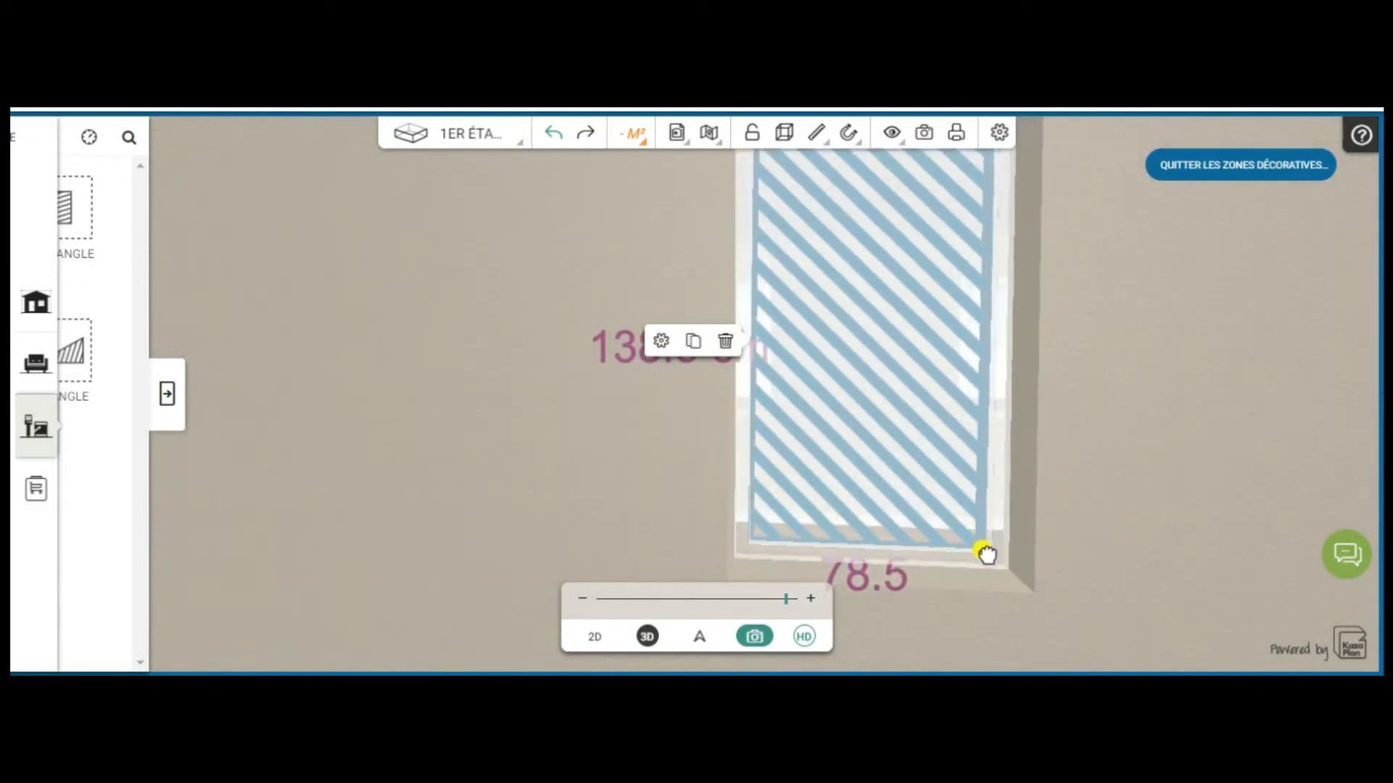
{"action": "mouse_move", "coordinate": [1185, 429]}
{"action": "left_mouse_down"}
{"action": "mouse_move", "coordinate": [1181, 451]}
{"action": "mouse_move", "coordinate": [1095, 501]}
{"action": "mouse_move", "coordinate": [636, 549]}
{"action": "mouse_move", "coordinate": [407, 534]}
{"action": "mouse_move", "coordinate": [500, 501]}
{"action": "left_mouse_up"}
{"action": "left_click", "coordinate": [420, 523]}
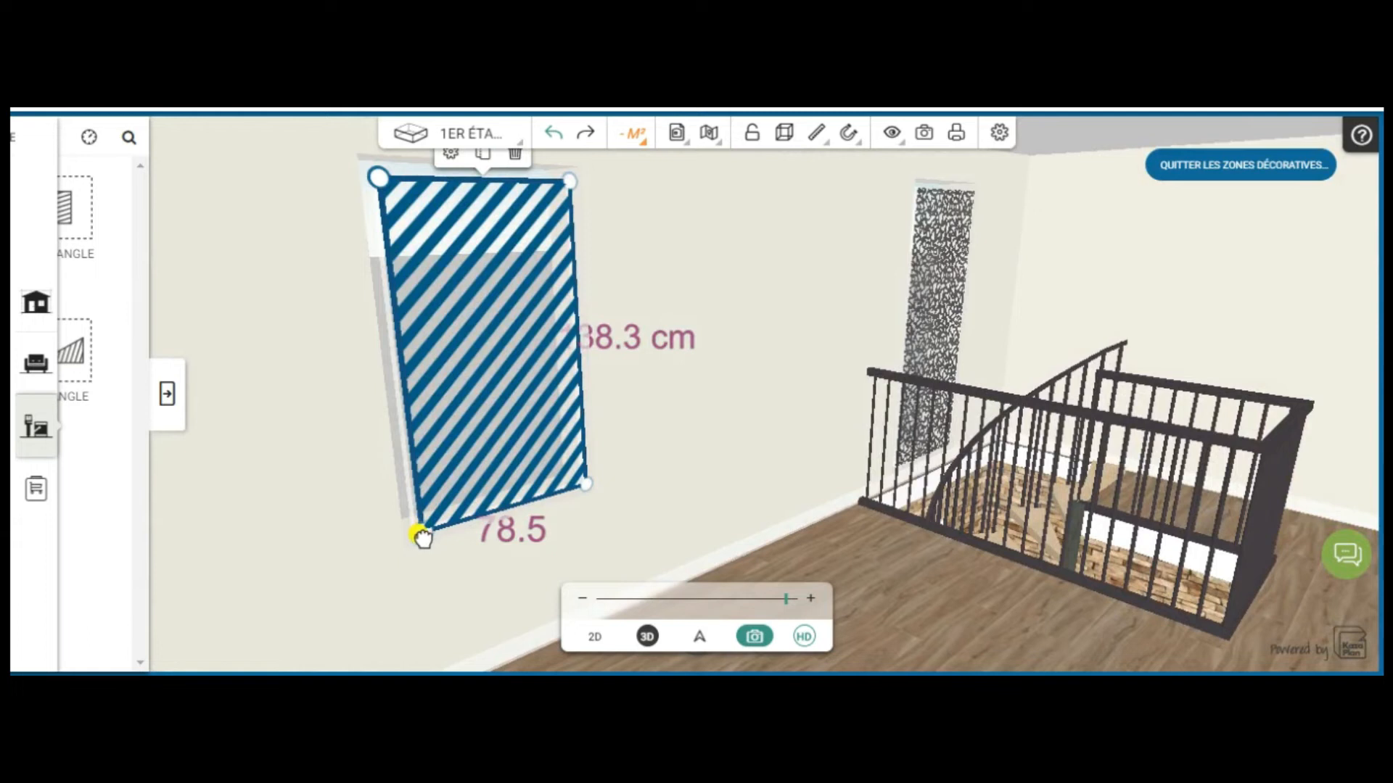
{"action": "left_click_drag", "start_coordinate": [421, 540], "coordinate": [421, 539]}
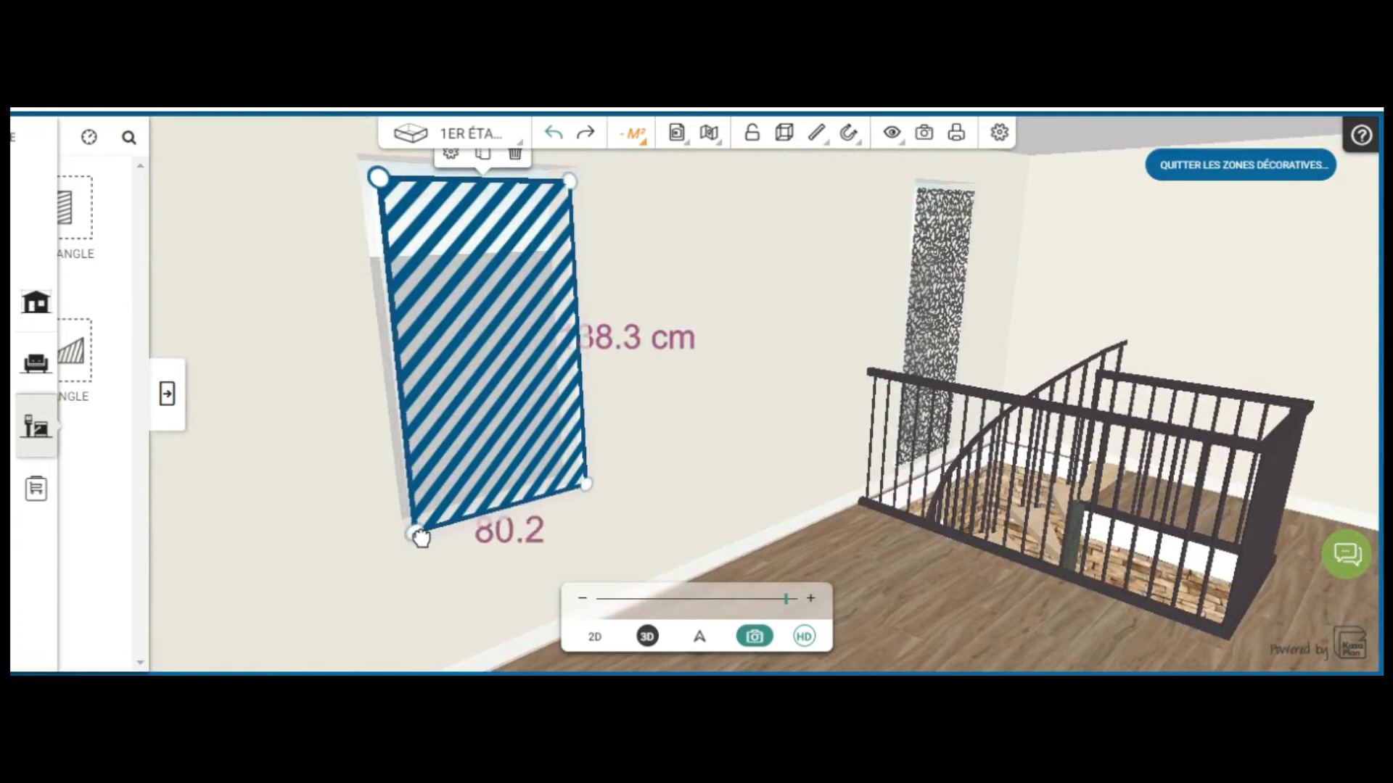
{"action": "left_click_drag", "start_coordinate": [294, 467], "coordinate": [247, 472]}
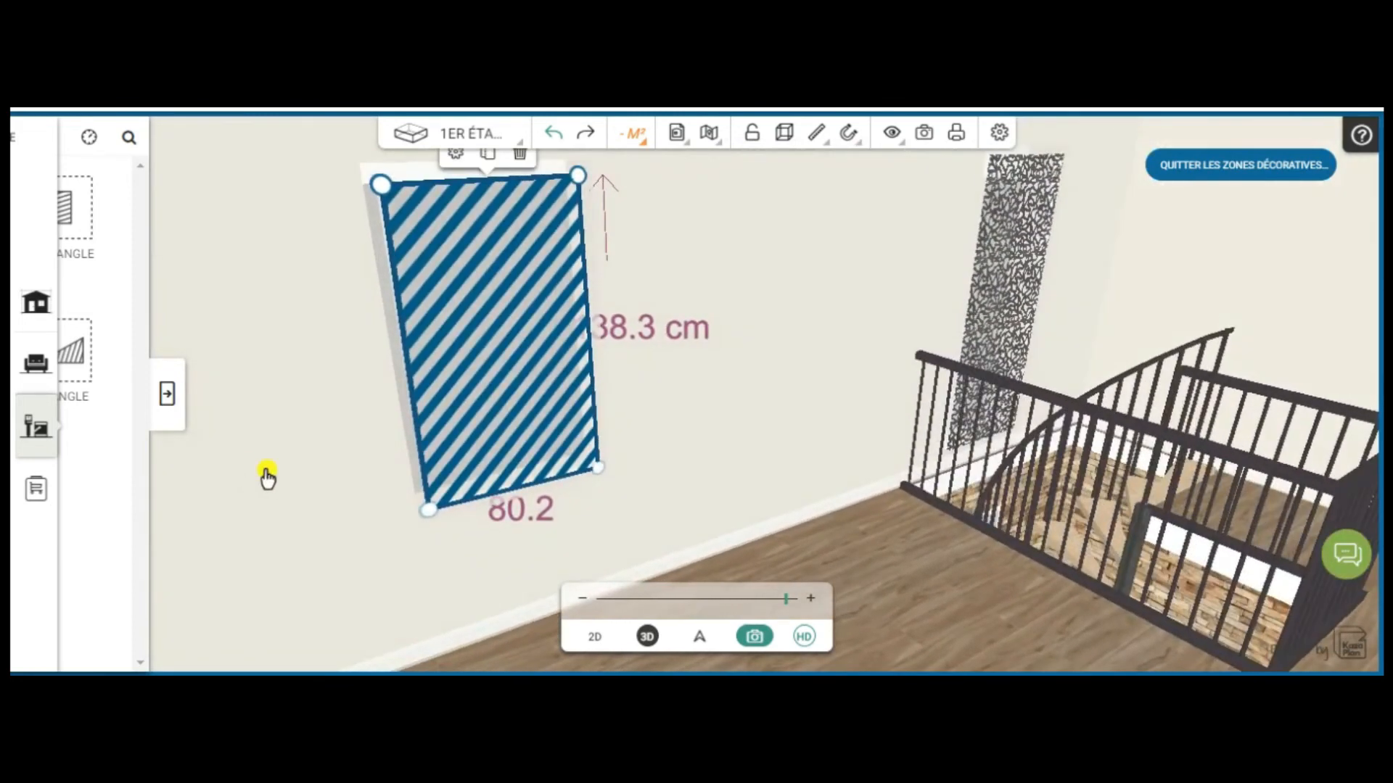
- Leave the decorative zone editing mode and open the decoration materials catalogue
{"action": "left_click_drag", "start_coordinate": [684, 512], "coordinate": [563, 464]}
{"action": "left_click", "coordinate": [563, 464]}
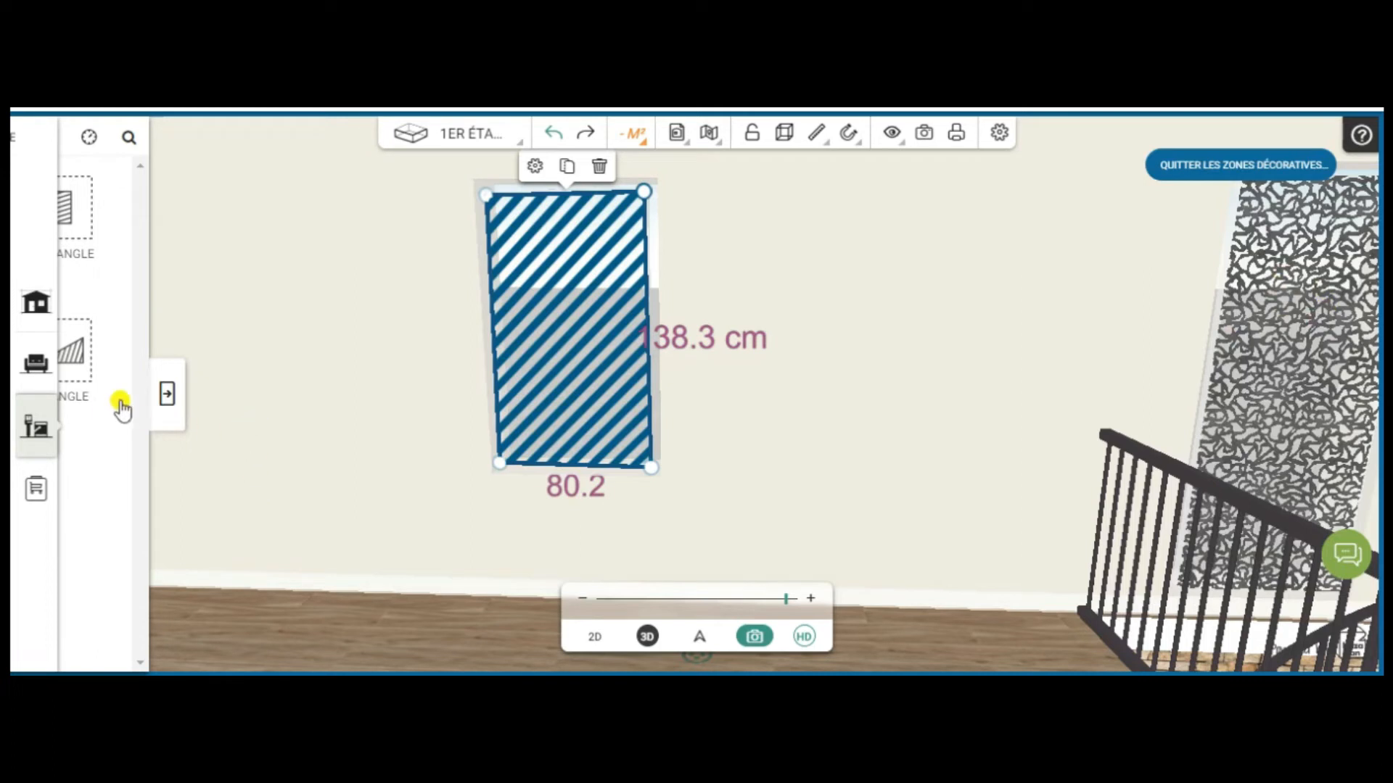
{"action": "left_click", "coordinate": [168, 395]}
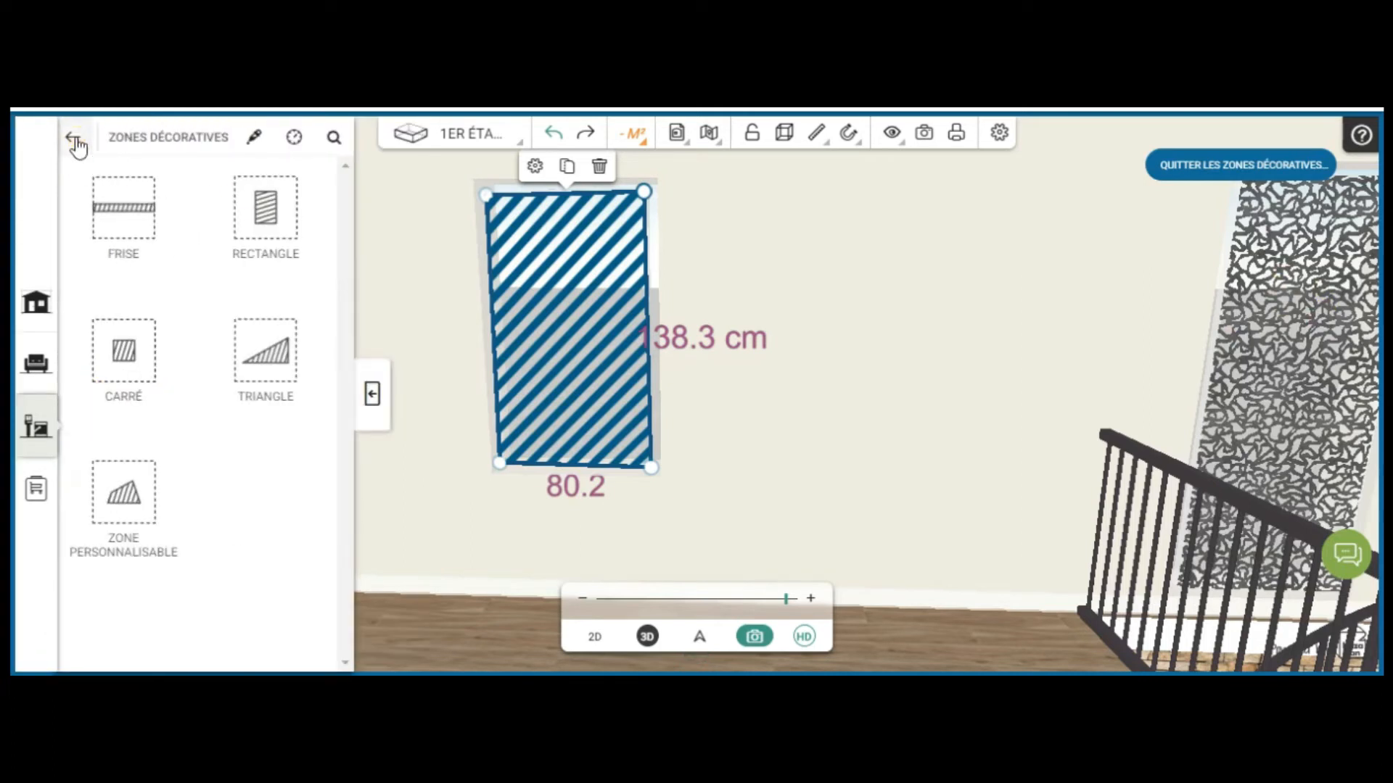
{"action": "left_click", "coordinate": [73, 139]}
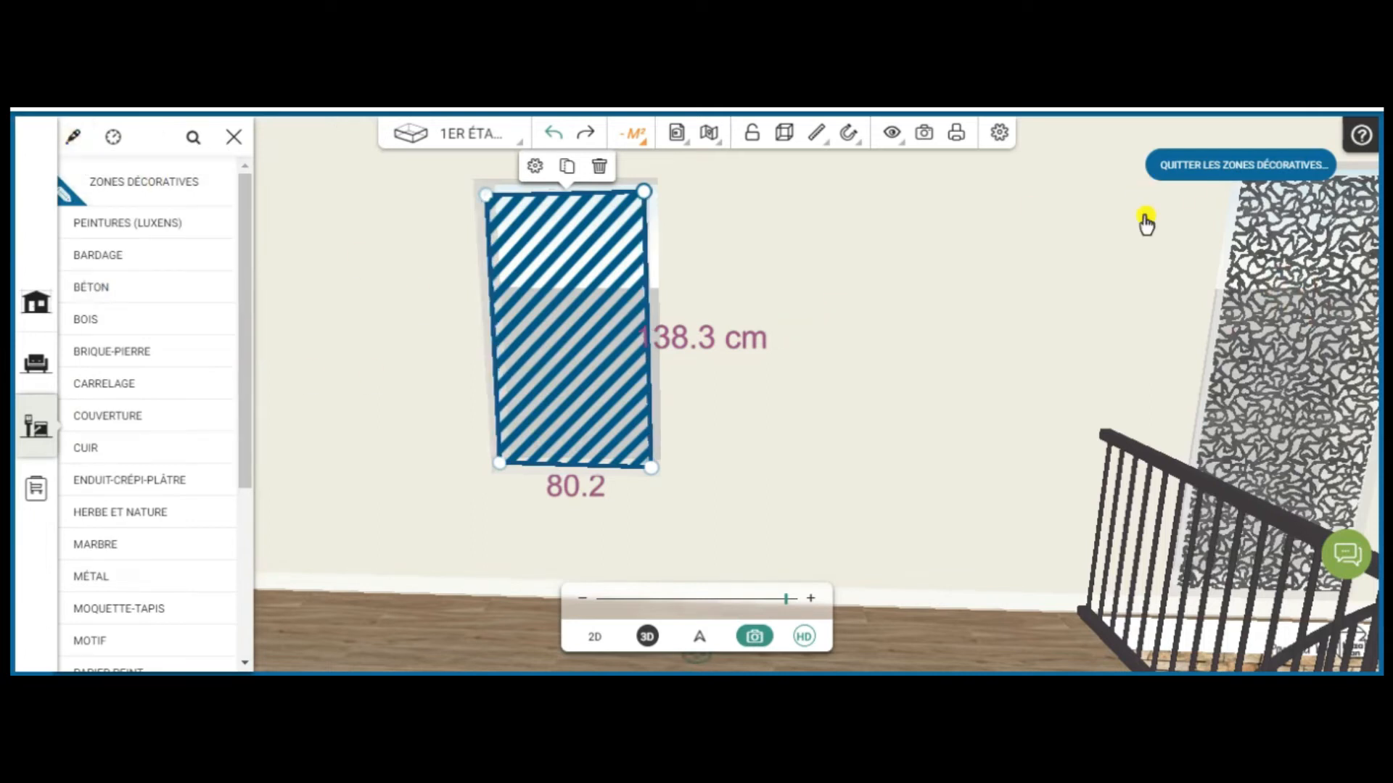
{"action": "left_click", "coordinate": [1250, 168]}
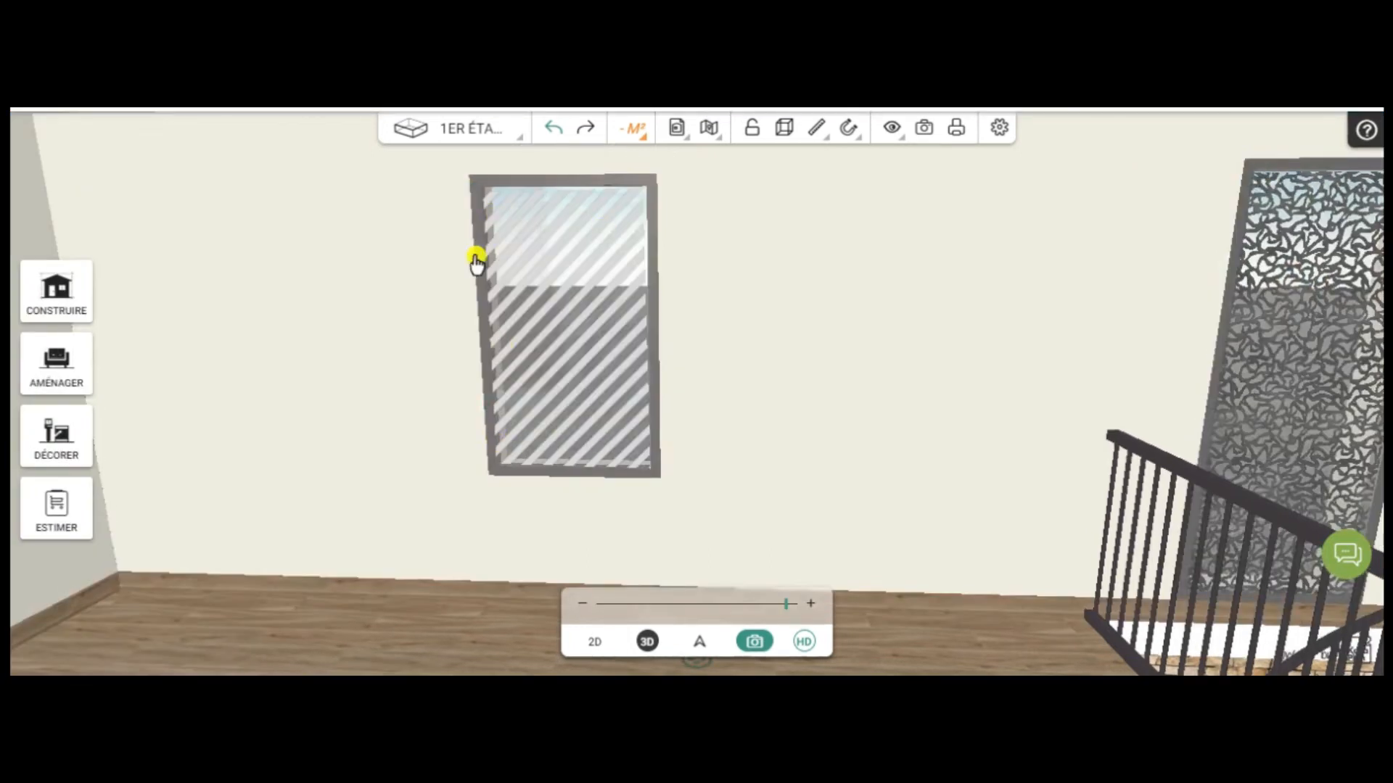
{"action": "left_click", "coordinate": [57, 442]}
{"action": "left_click", "coordinate": [60, 445]}
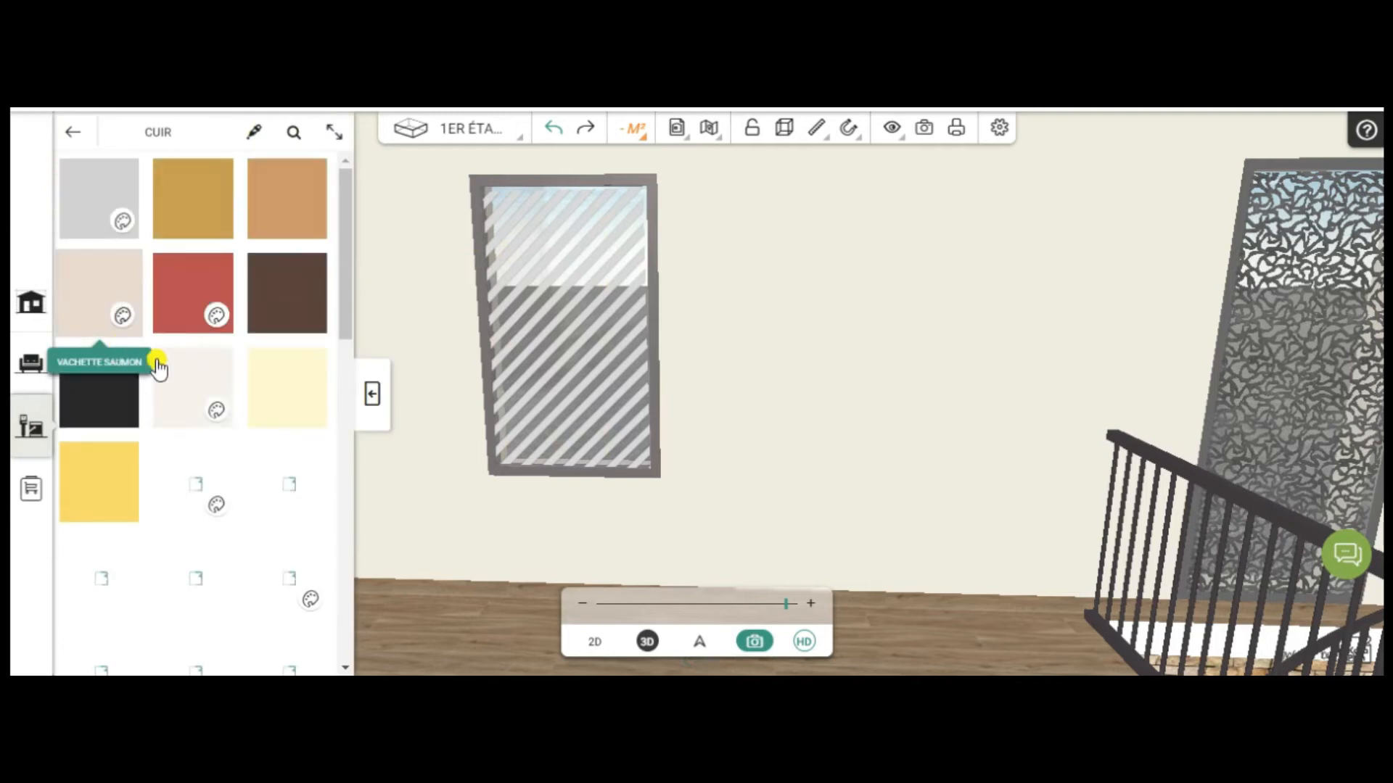
{"action": "left_click", "coordinate": [369, 395]}
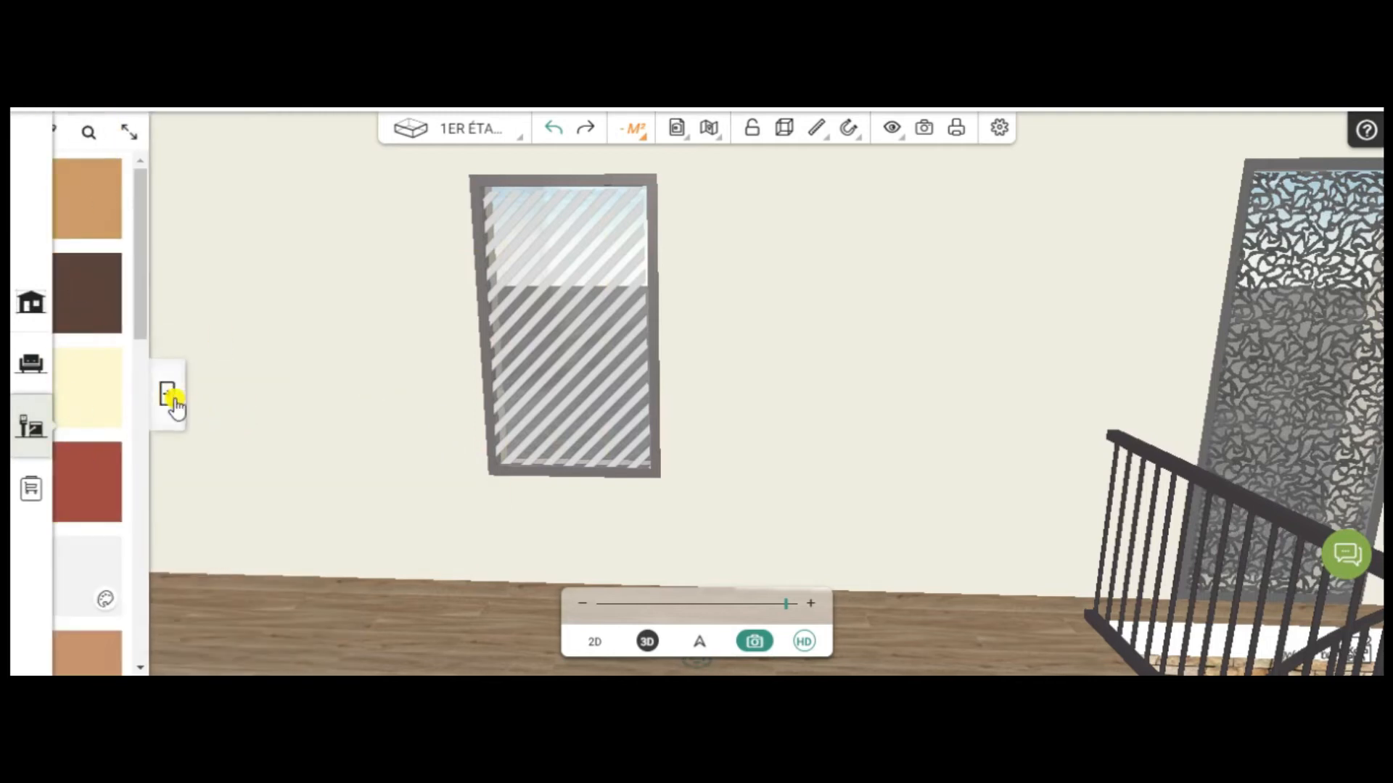
{"action": "left_click", "coordinate": [174, 406]}
{"action": "left_click", "coordinate": [71, 135]}
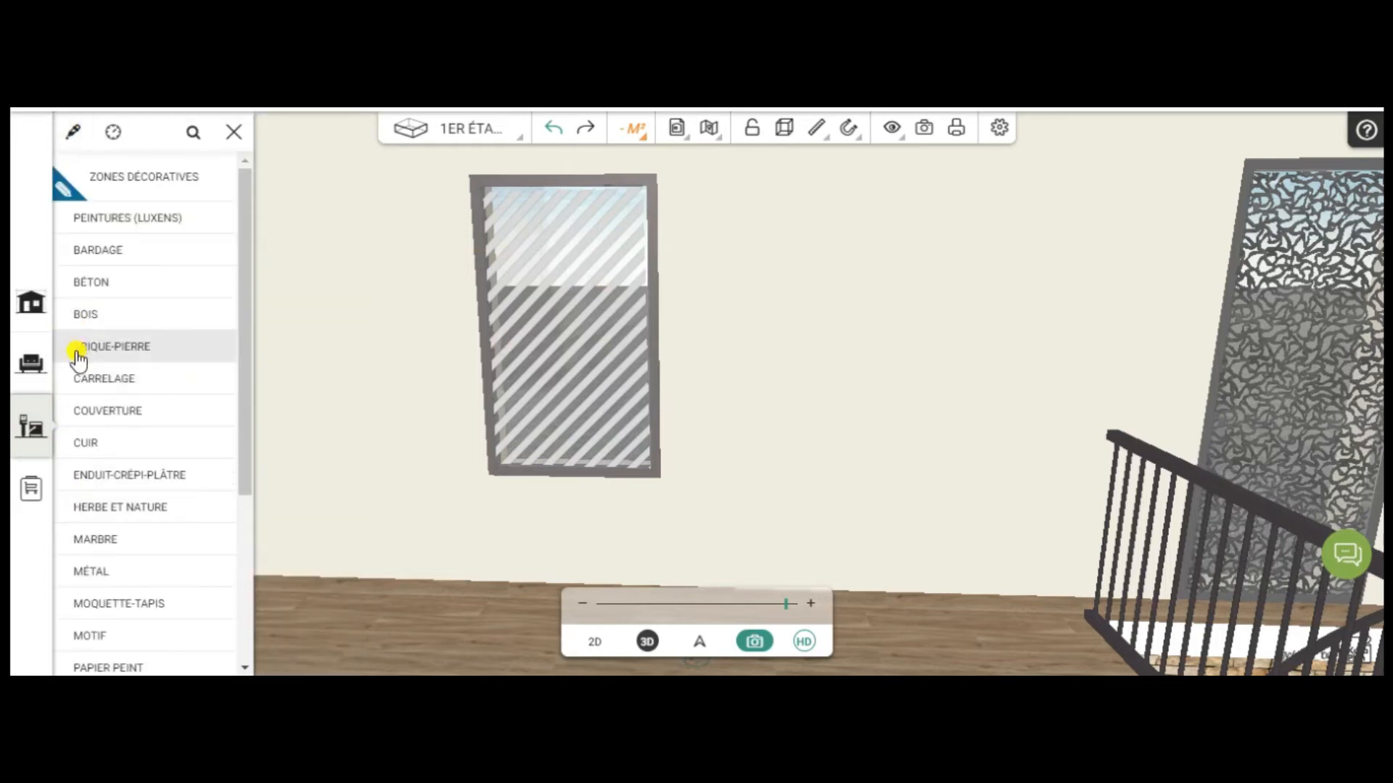
- Apply the openwork squiggle-pattern material from the Béton category to the decorative zone over the window pane
{"action": "left_click", "coordinate": [89, 283]}
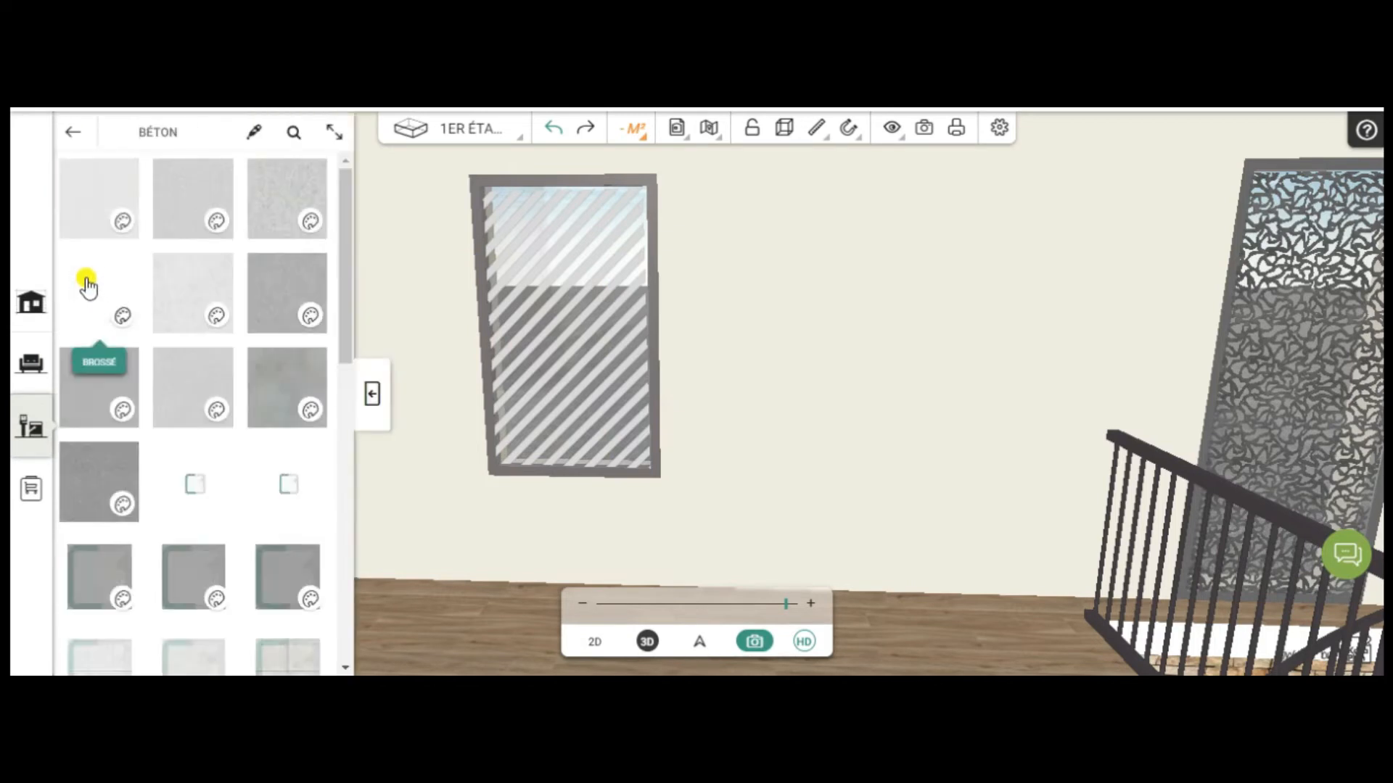
{"action": "left_click_drag", "start_coordinate": [346, 336], "coordinate": [350, 598]}
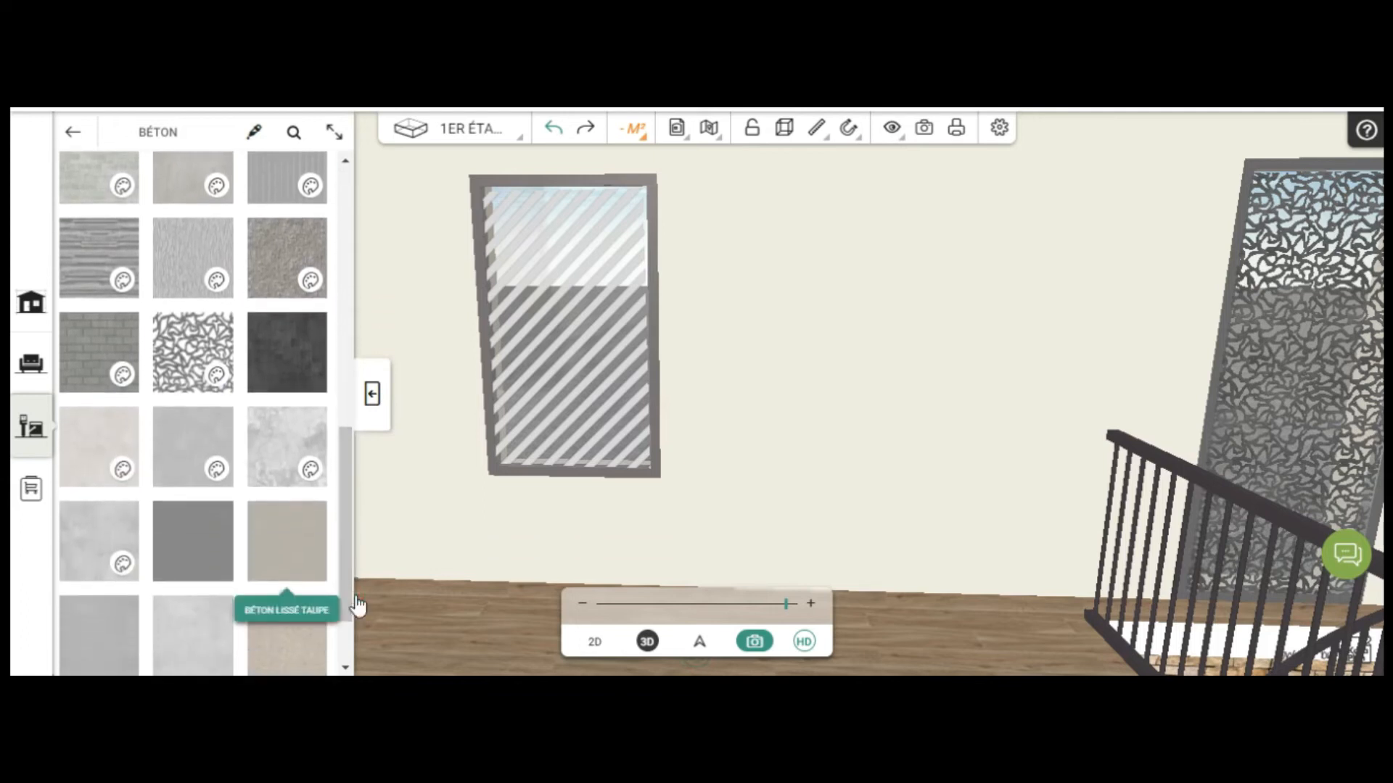
{"action": "left_click", "coordinate": [187, 358]}
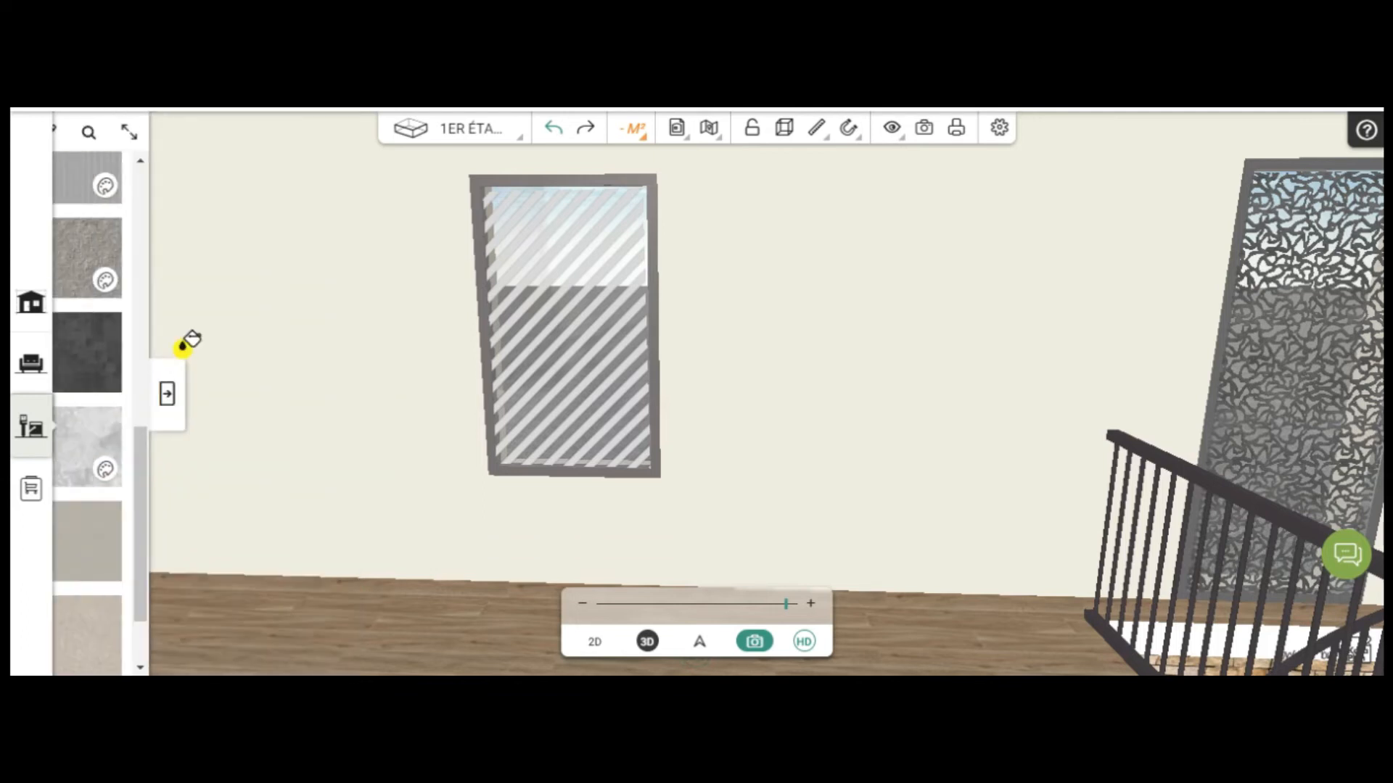
{"action": "left_click", "coordinate": [601, 278]}
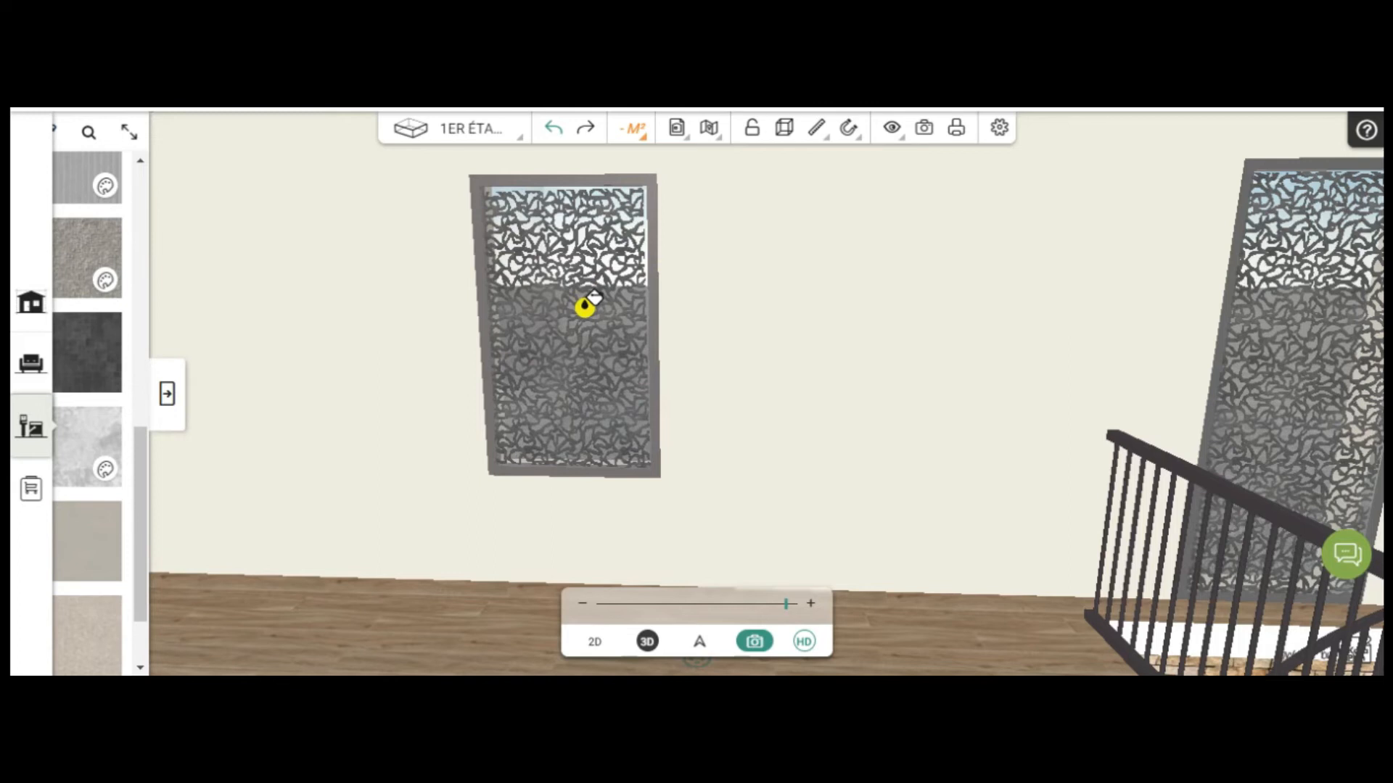
{"action": "key", "text": "Escape"}
- Reopen the patterned zone for editing, nudge its upper-left corner to about 138.3 cm height, and leave the zone mode
{"action": "left_click_drag", "start_coordinate": [241, 307], "coordinate": [274, 314]}
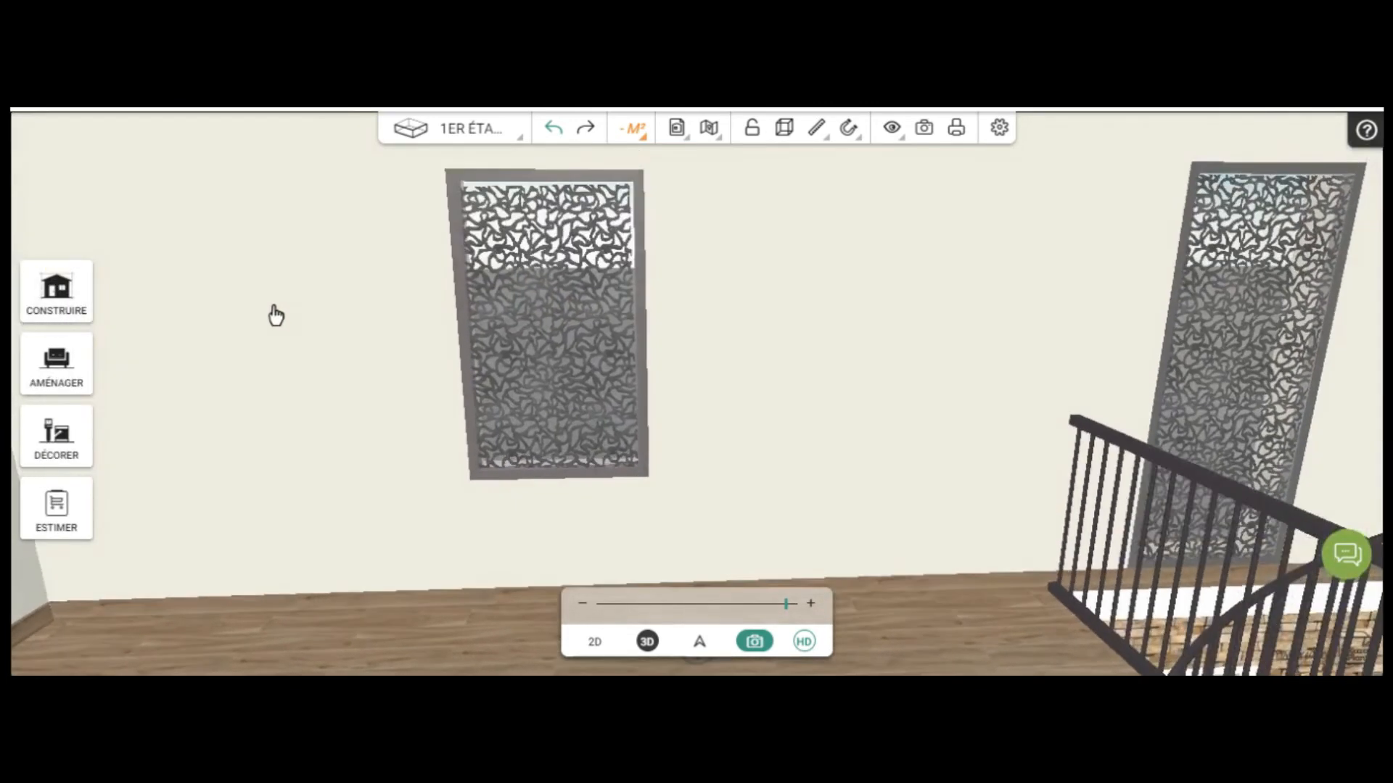
{"action": "left_click", "coordinate": [584, 229]}
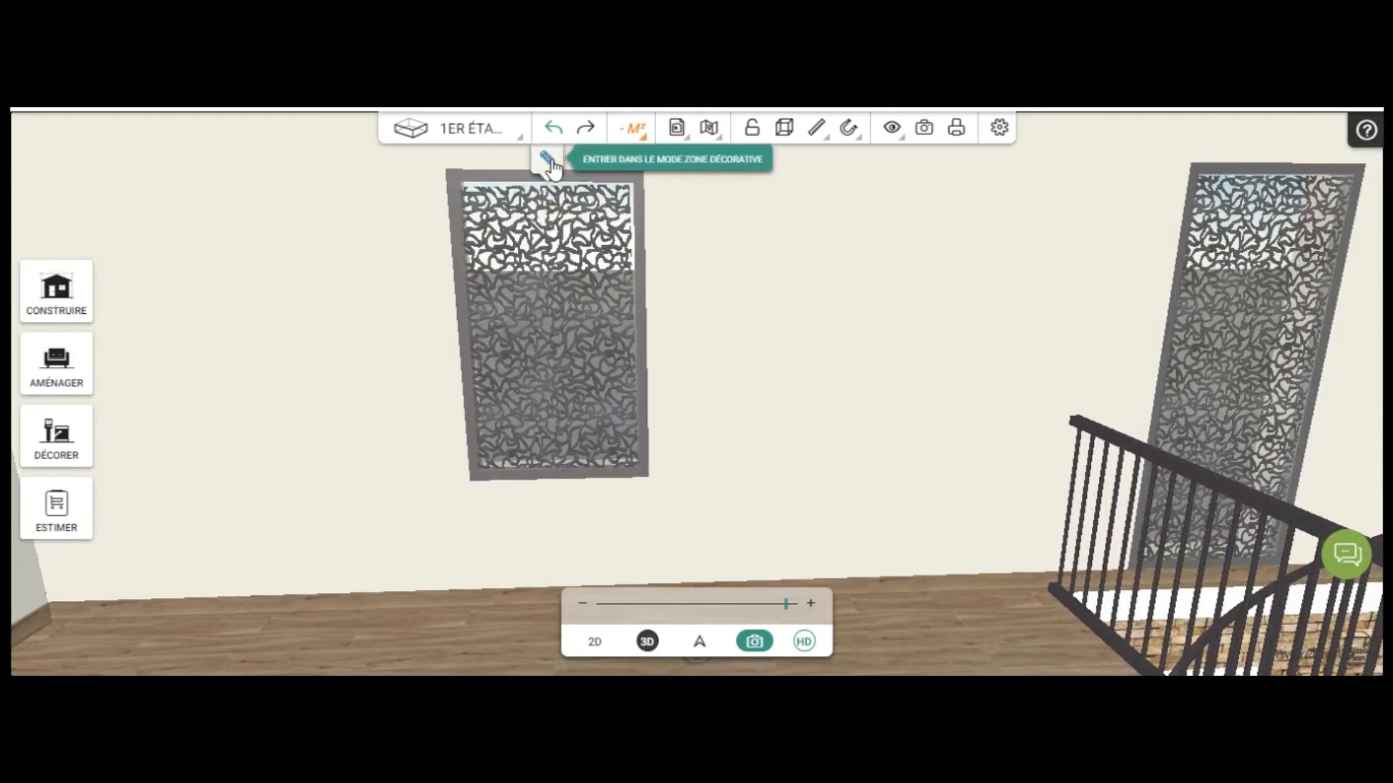
{"action": "left_click", "coordinate": [547, 160]}
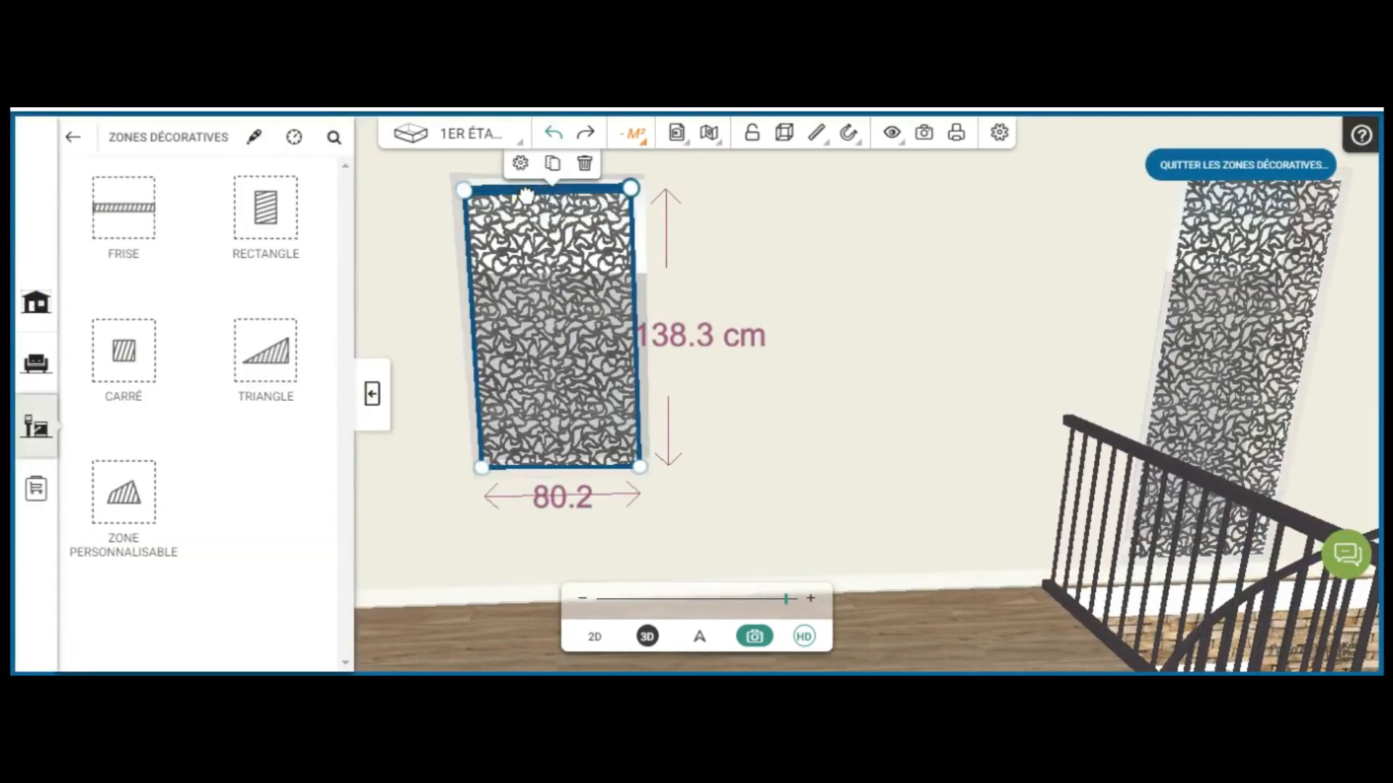
{"action": "left_click", "coordinate": [468, 191]}
{"action": "left_click_drag", "start_coordinate": [471, 195], "coordinate": [470, 191]}
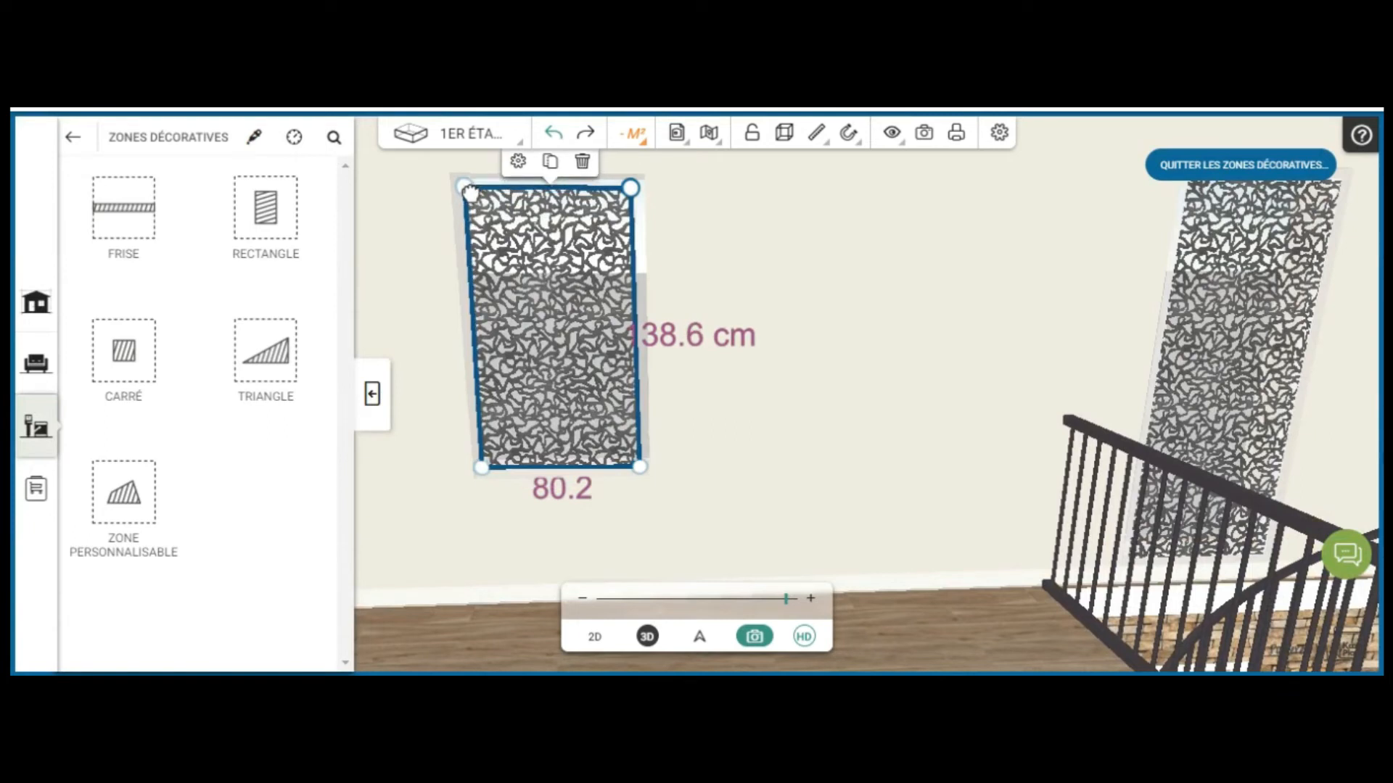
{"action": "left_click_drag", "start_coordinate": [470, 192], "coordinate": [463, 196]}
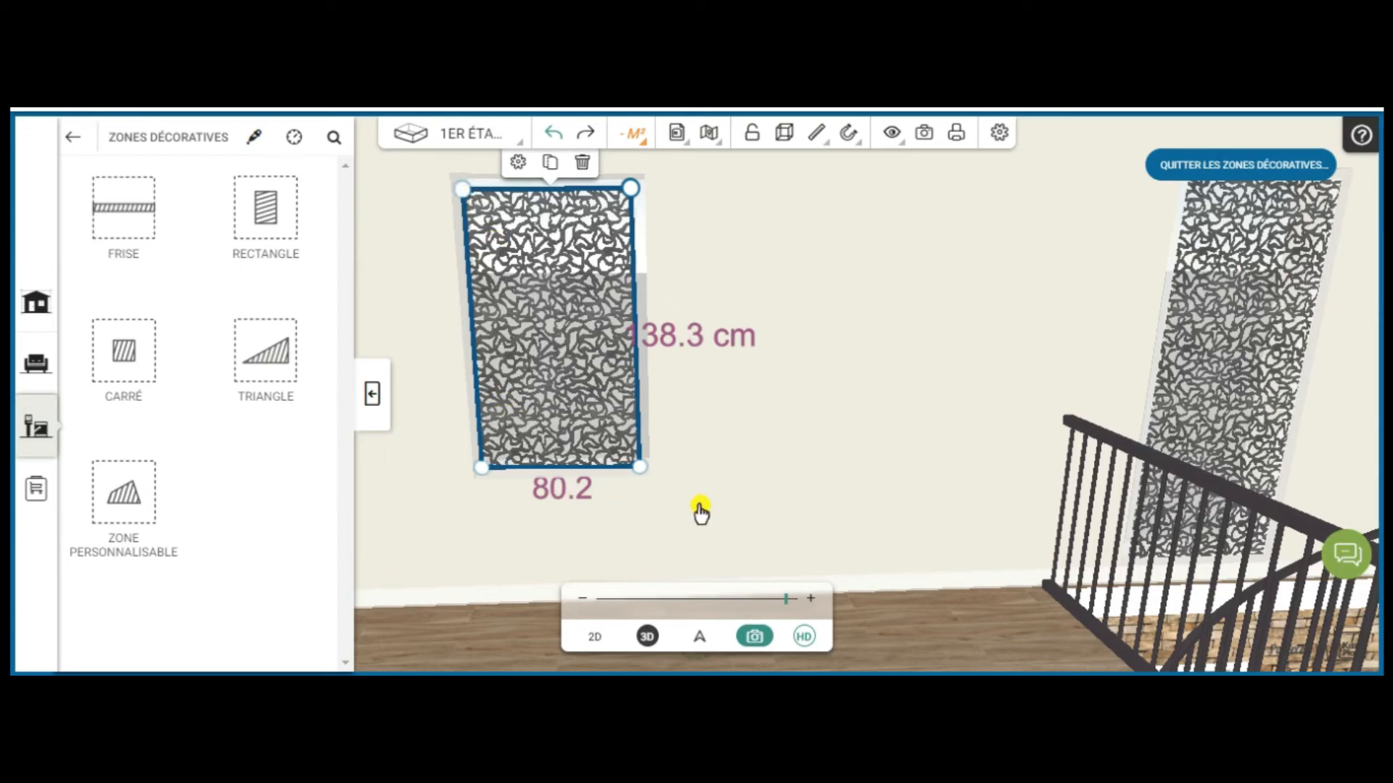
{"action": "left_click", "coordinate": [373, 396]}
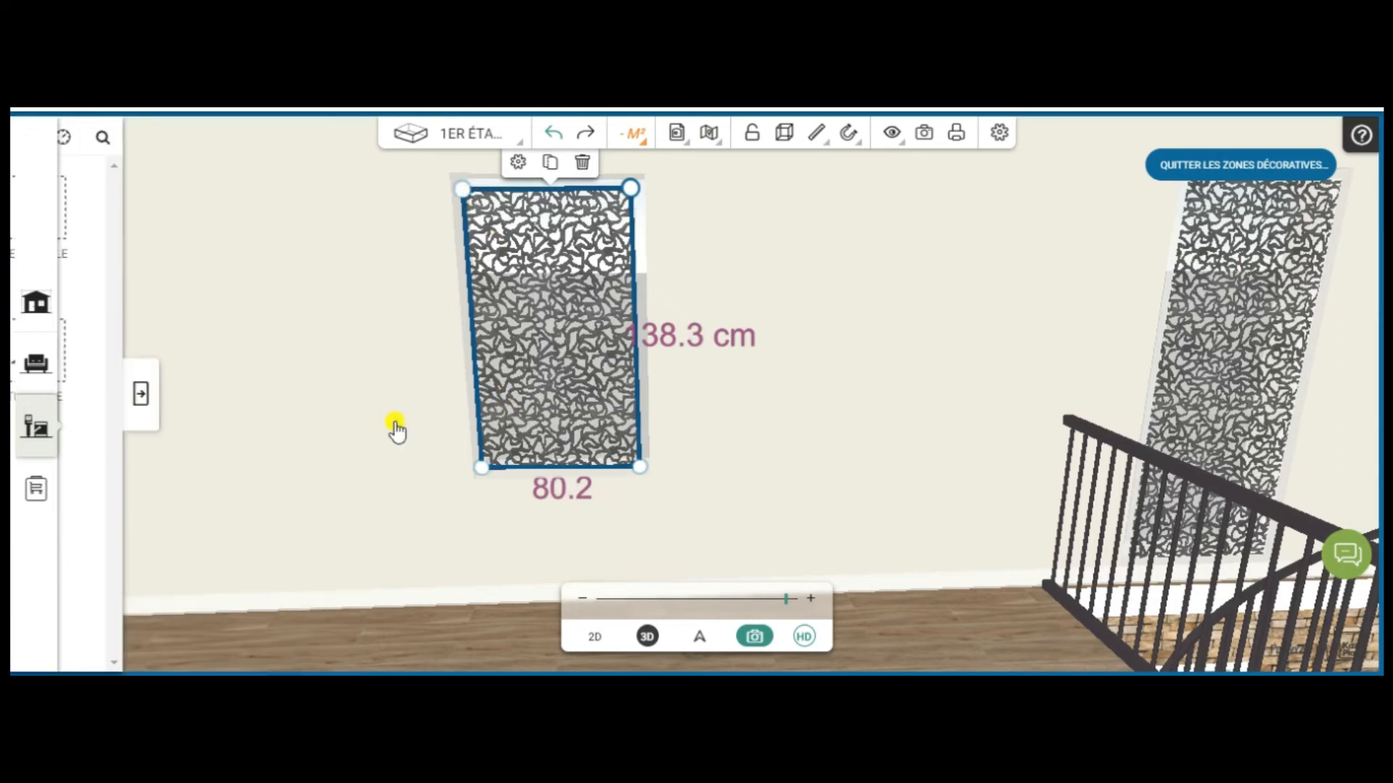
{"action": "left_click", "coordinate": [1224, 174]}
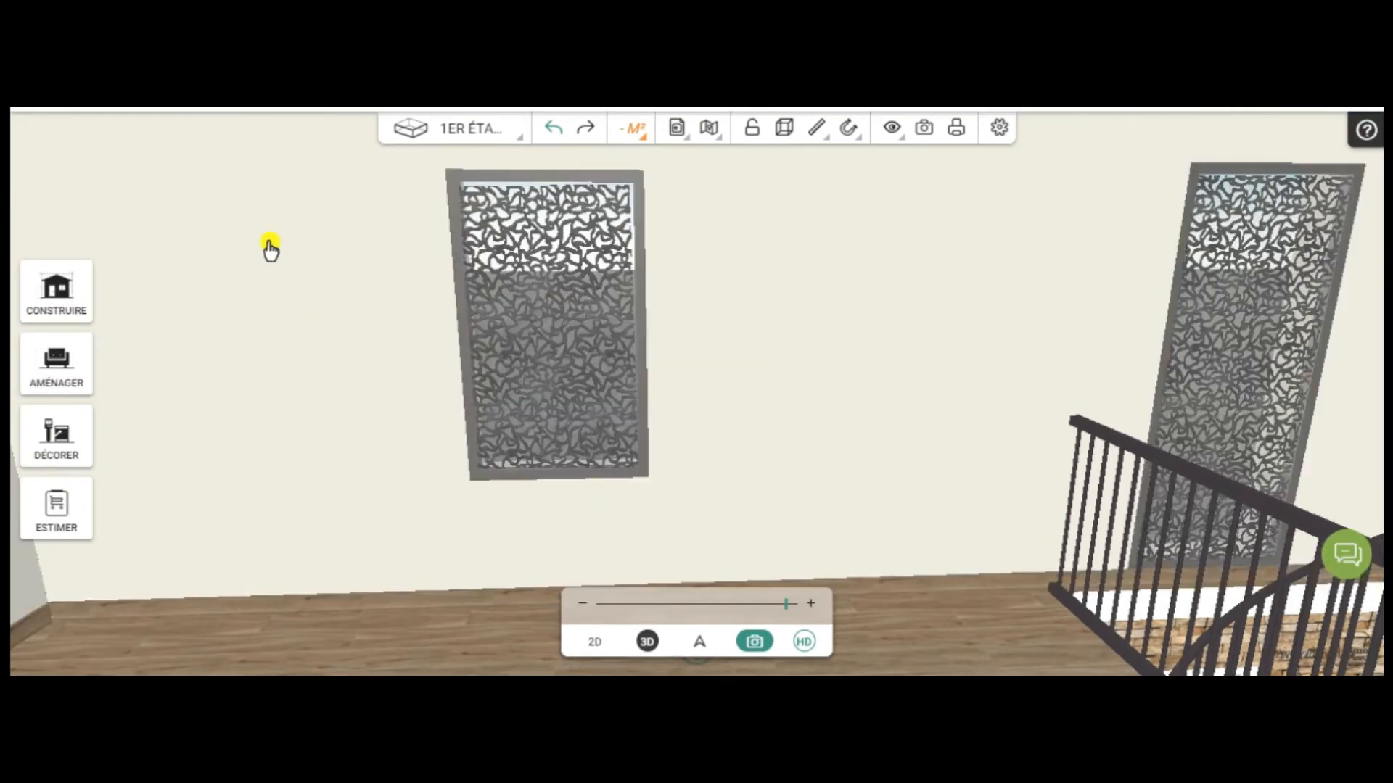
- Edit the patterned zone again, adjusting its top edge and left corners to about 79.6 by 138.2 cm, and leave the zone mode
{"action": "left_click", "coordinate": [571, 226]}
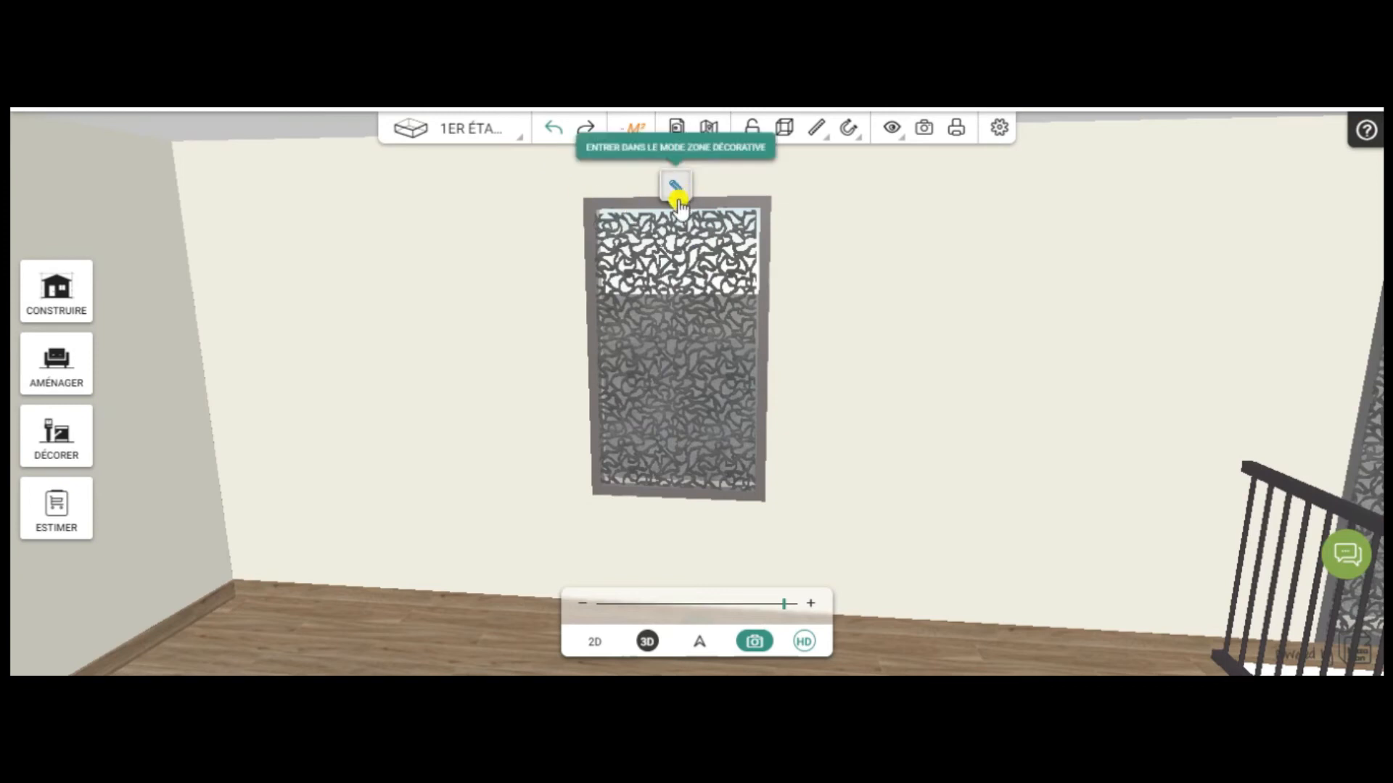
{"action": "left_click", "coordinate": [677, 190]}
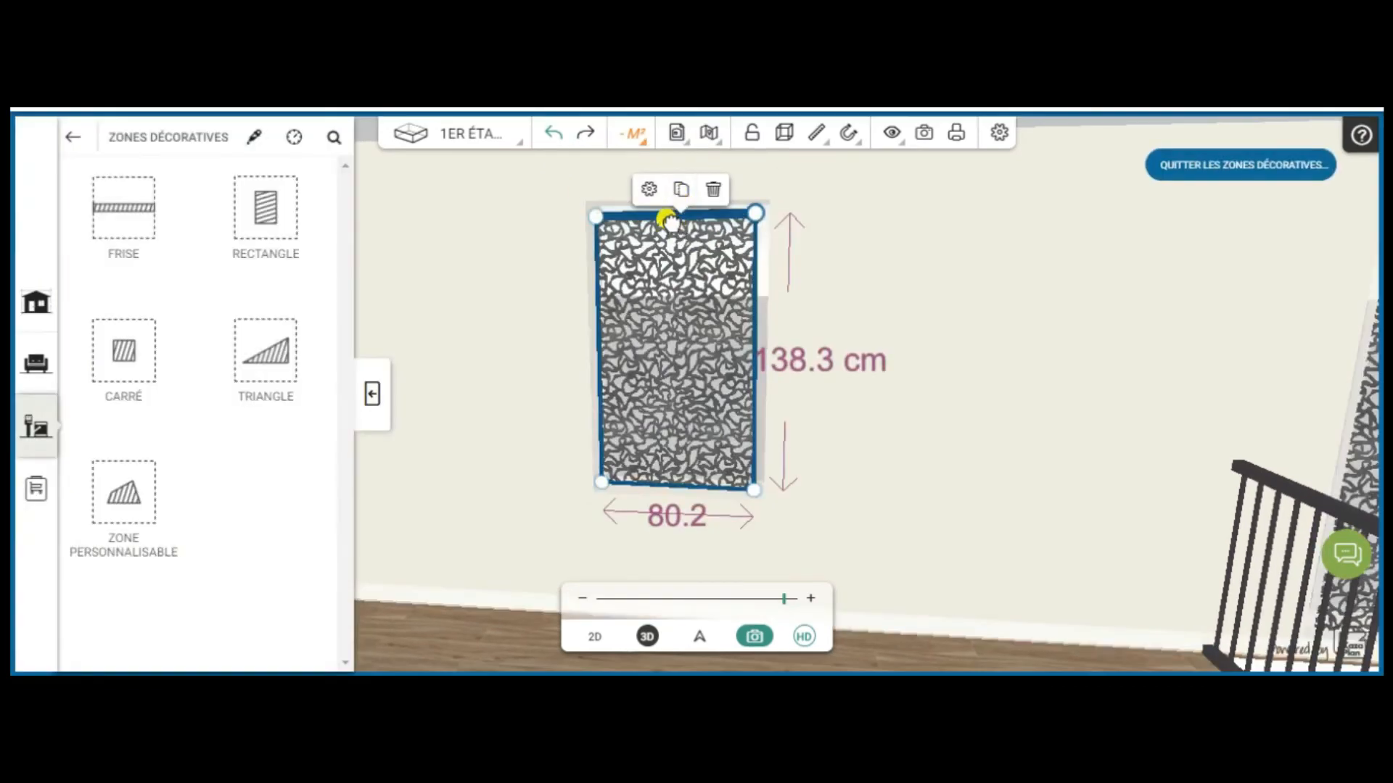
{"action": "left_click_drag", "start_coordinate": [666, 224], "coordinate": [664, 221]}
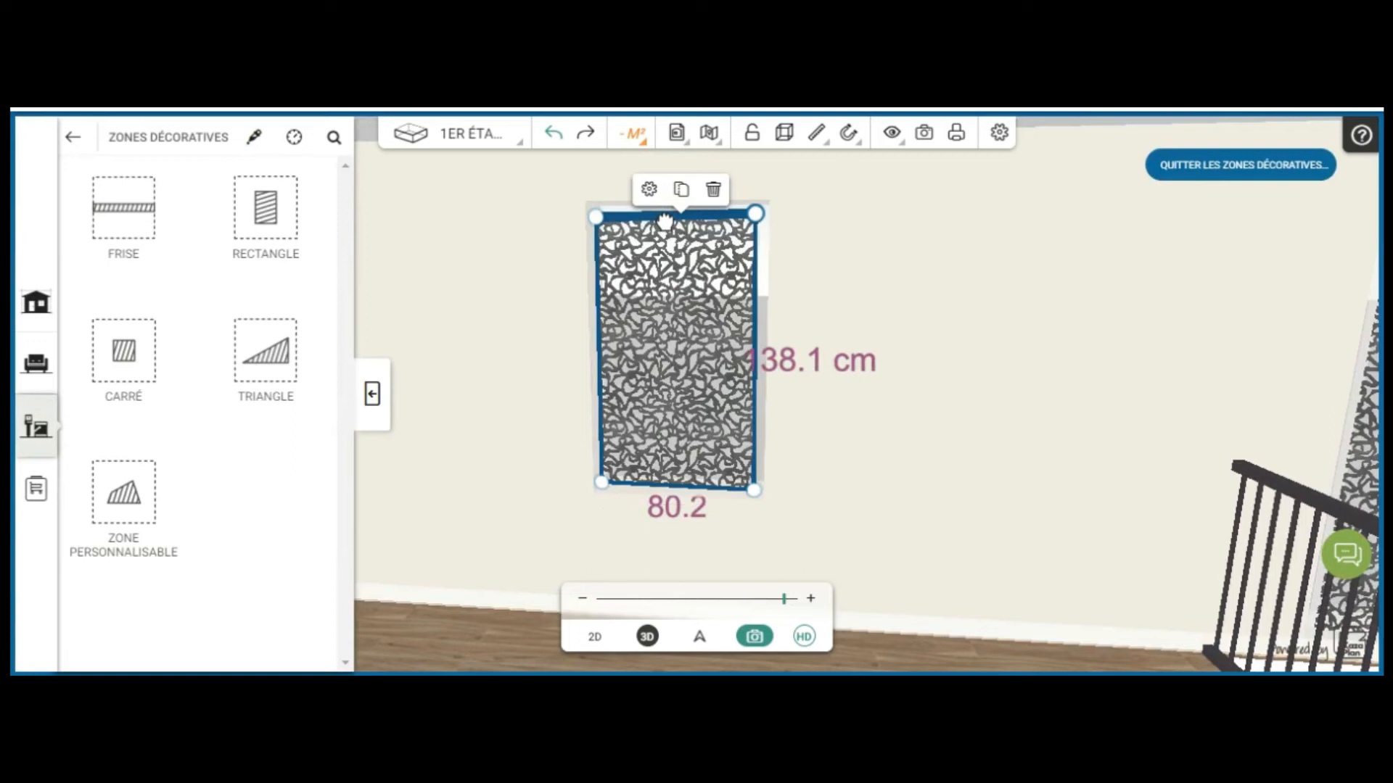
{"action": "left_click_drag", "start_coordinate": [600, 221], "coordinate": [601, 221]}
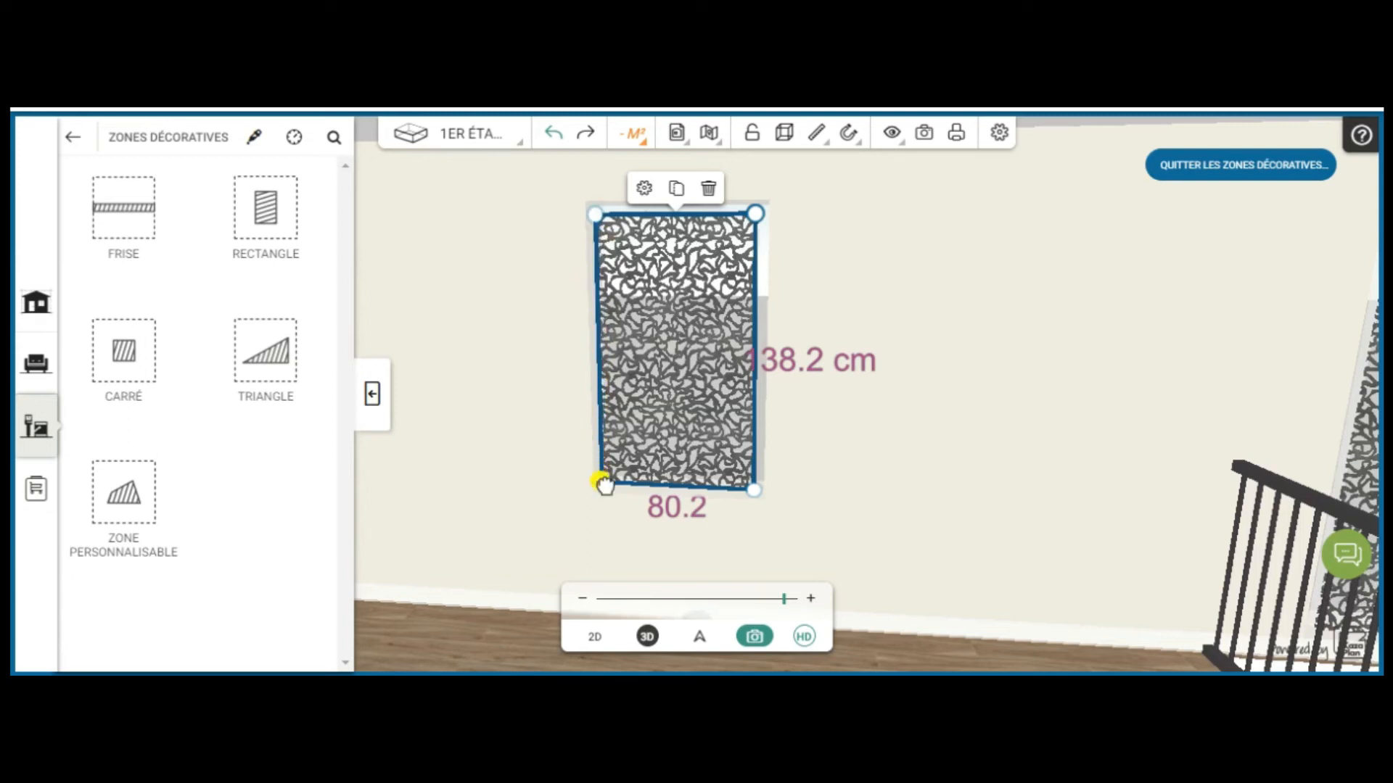
{"action": "left_click_drag", "start_coordinate": [605, 486], "coordinate": [601, 487]}
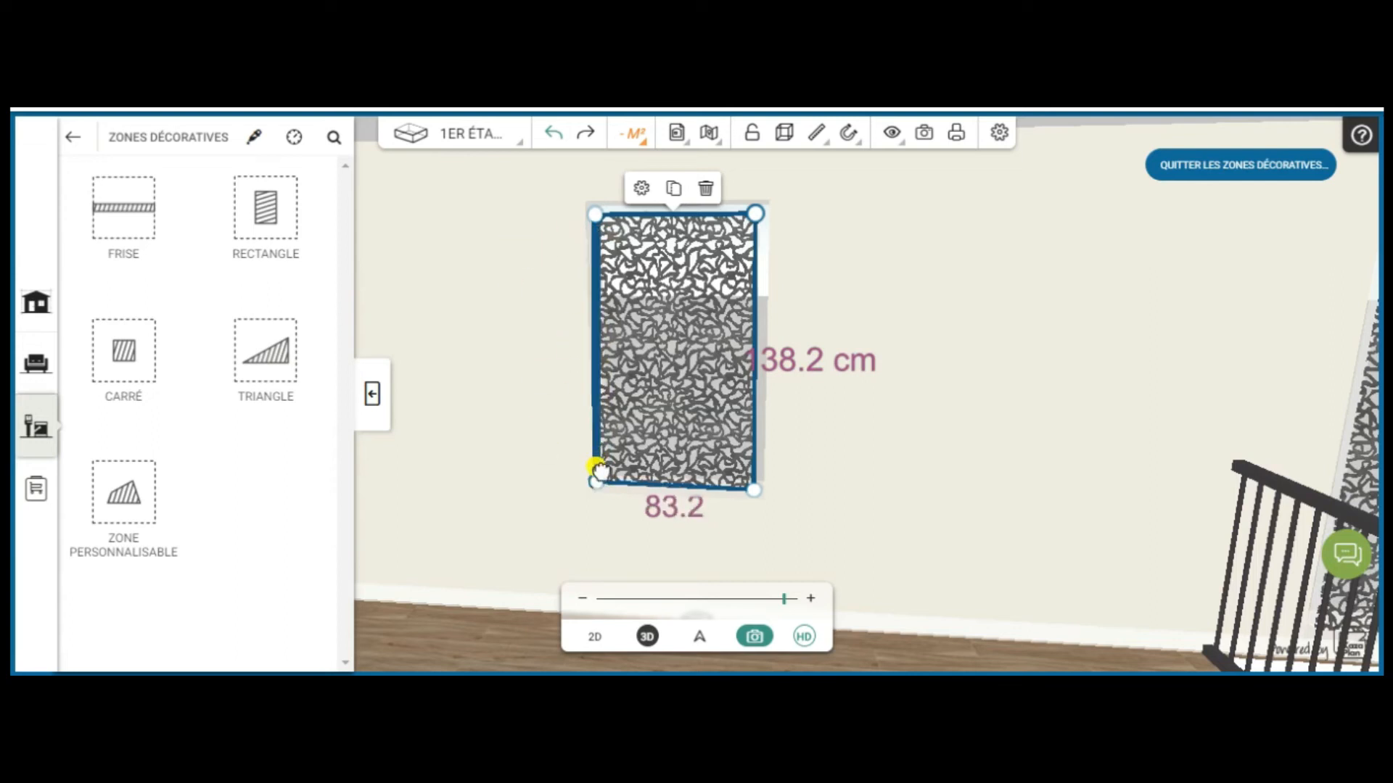
{"action": "left_click_drag", "start_coordinate": [596, 483], "coordinate": [611, 489]}
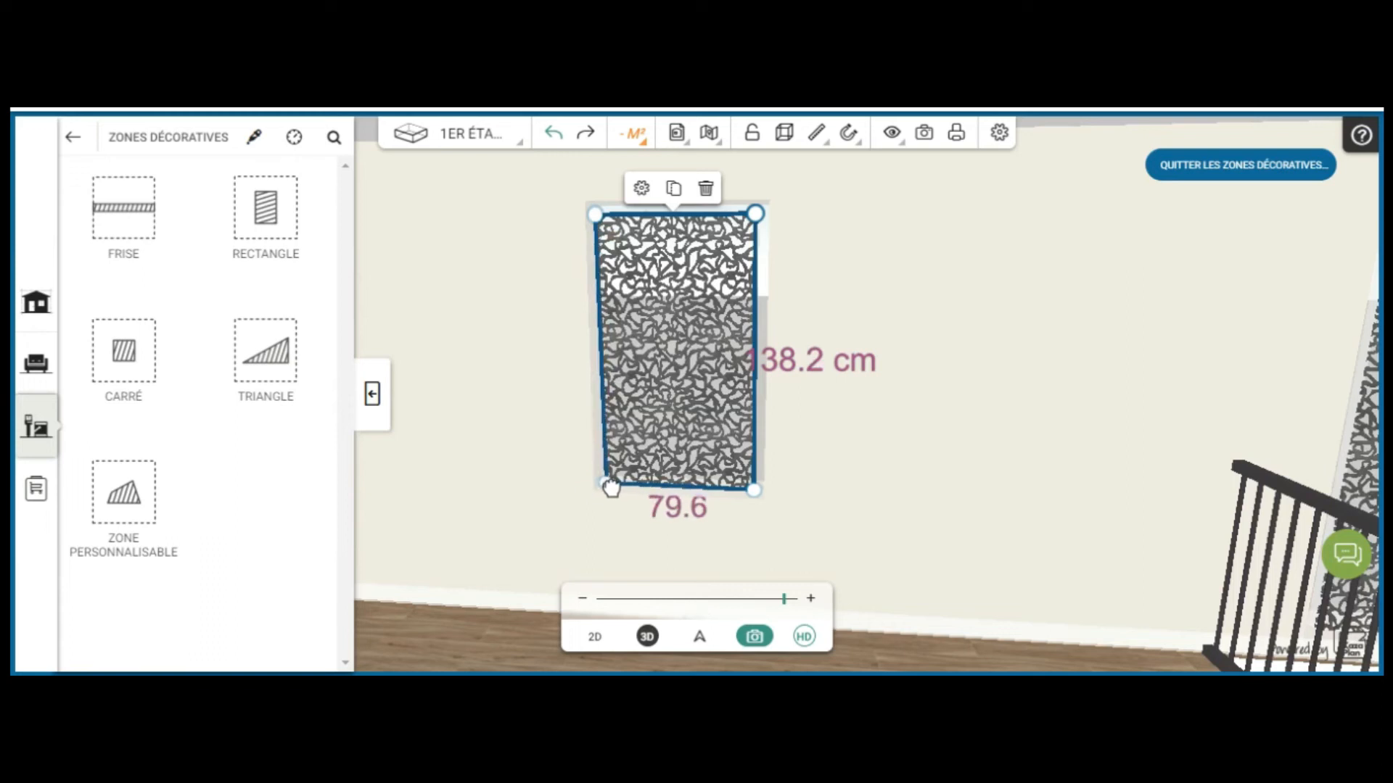
{"action": "left_click", "coordinate": [507, 419]}
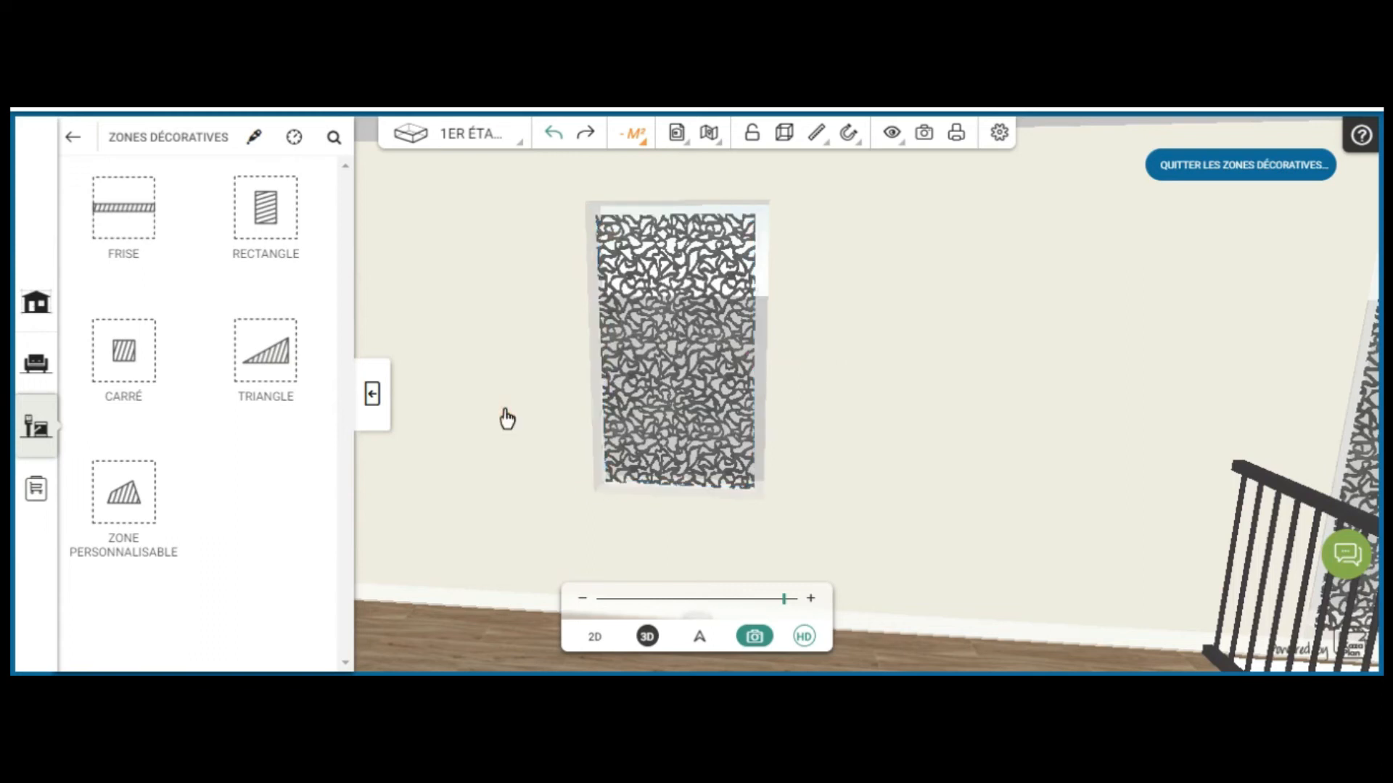
{"action": "left_click_drag", "start_coordinate": [476, 295], "coordinate": [1379, 312]}
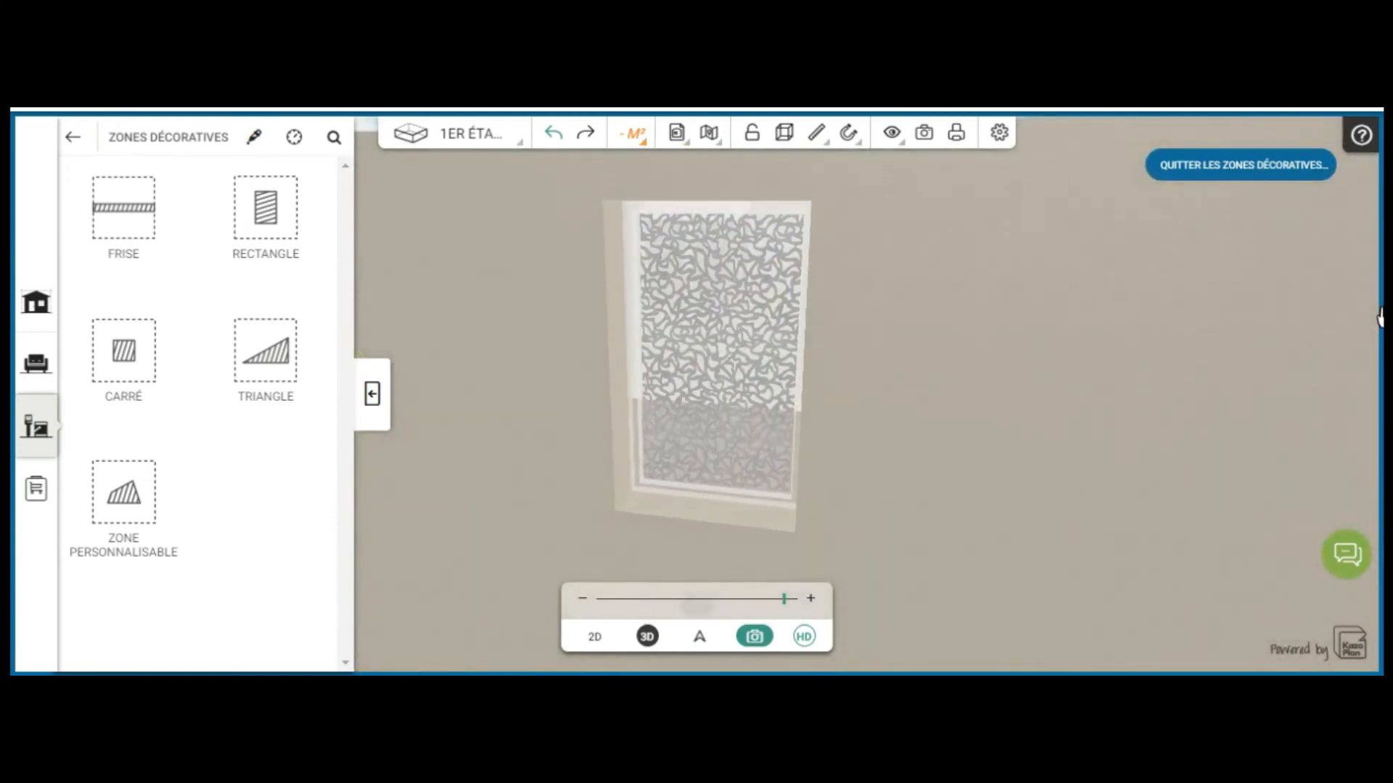
{"action": "left_click_drag", "start_coordinate": [955, 438], "coordinate": [1011, 423]}
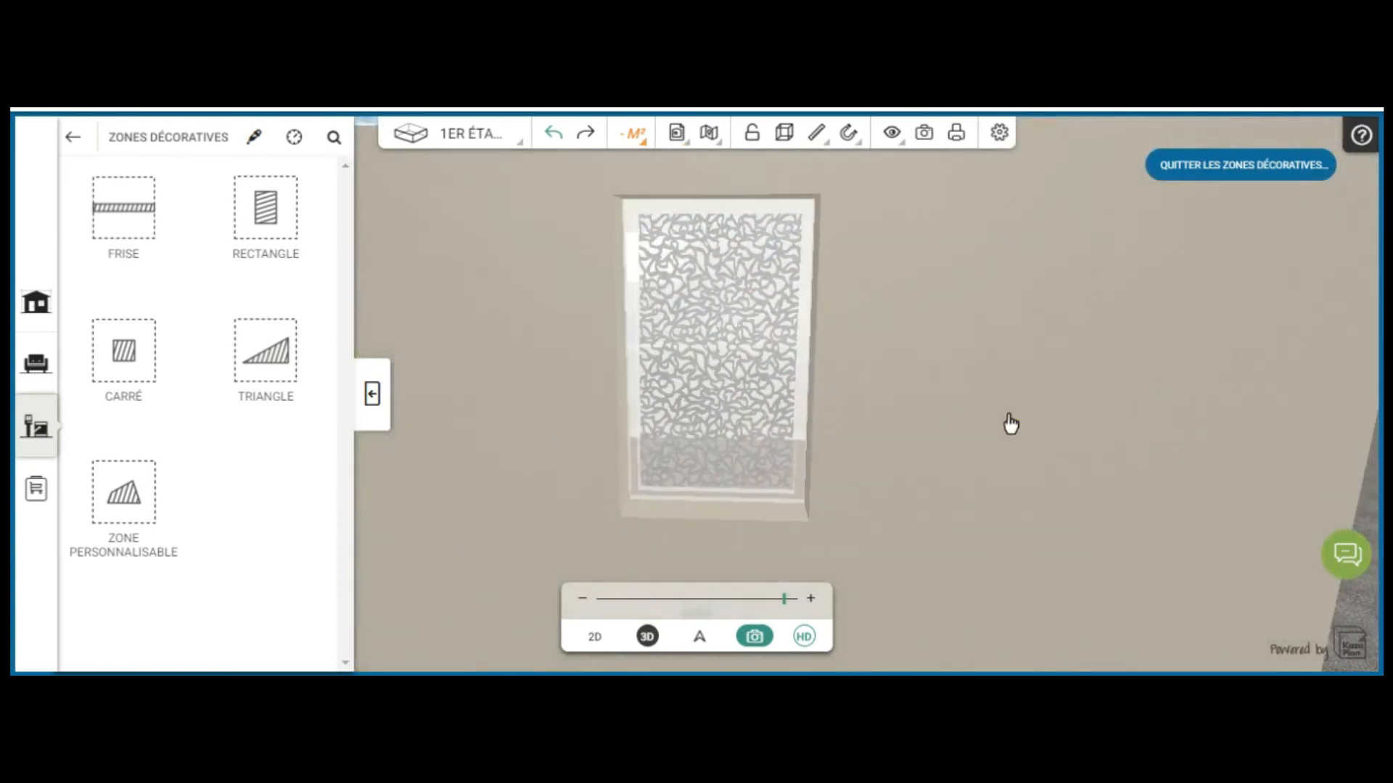
{"action": "left_click", "coordinate": [1228, 168]}
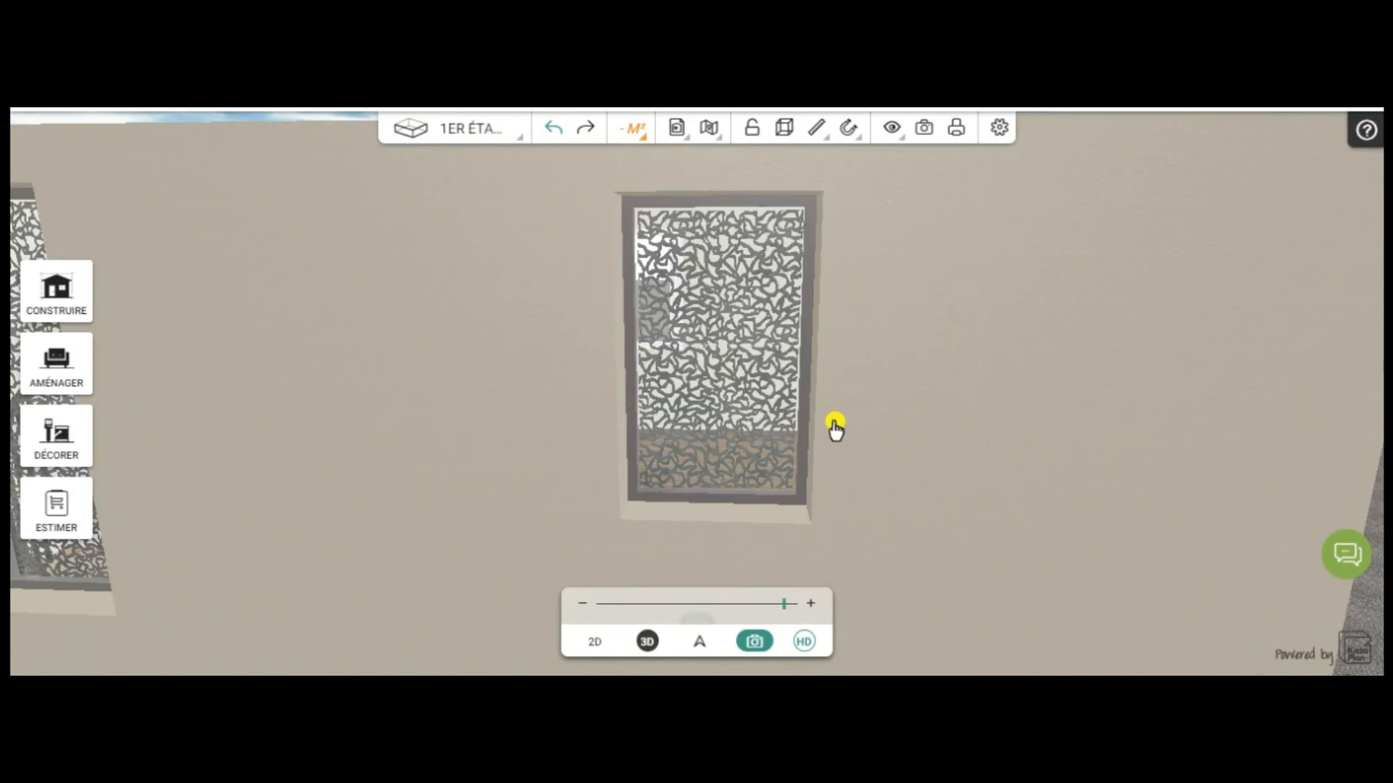
- Examine the patterned window from the facade outside and from inside the room, both up close and at a distance
{"action": "left_click_drag", "start_coordinate": [851, 421], "coordinate": [886, 335]}
{"action": "scroll", "coordinate": [887, 336], "scroll_direction": "down", "scroll_amount": 3}
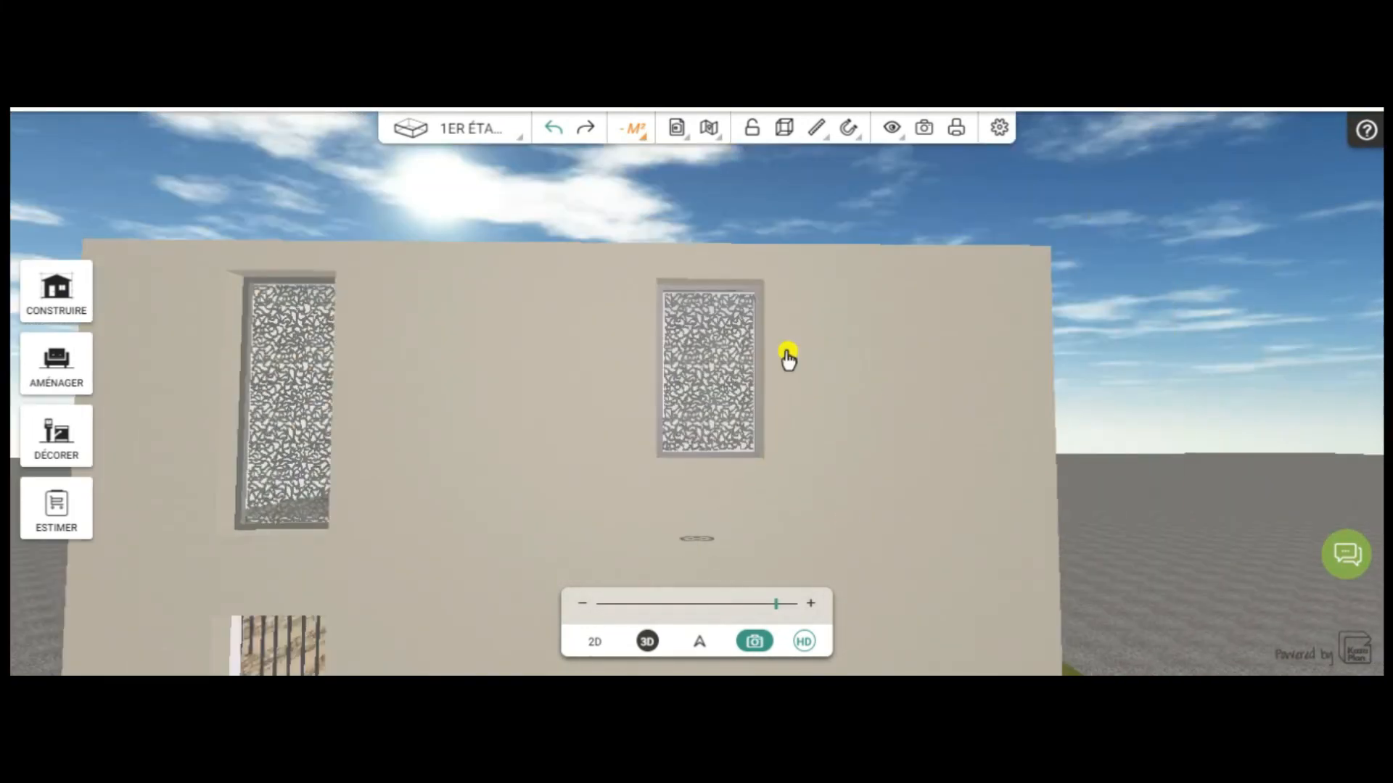
{"action": "left_click_drag", "start_coordinate": [787, 349], "coordinate": [327, 471]}
{"action": "left_click_drag", "start_coordinate": [1187, 349], "coordinate": [666, 383]}
{"action": "scroll", "coordinate": [699, 423], "scroll_direction": "up", "scroll_amount": 2}
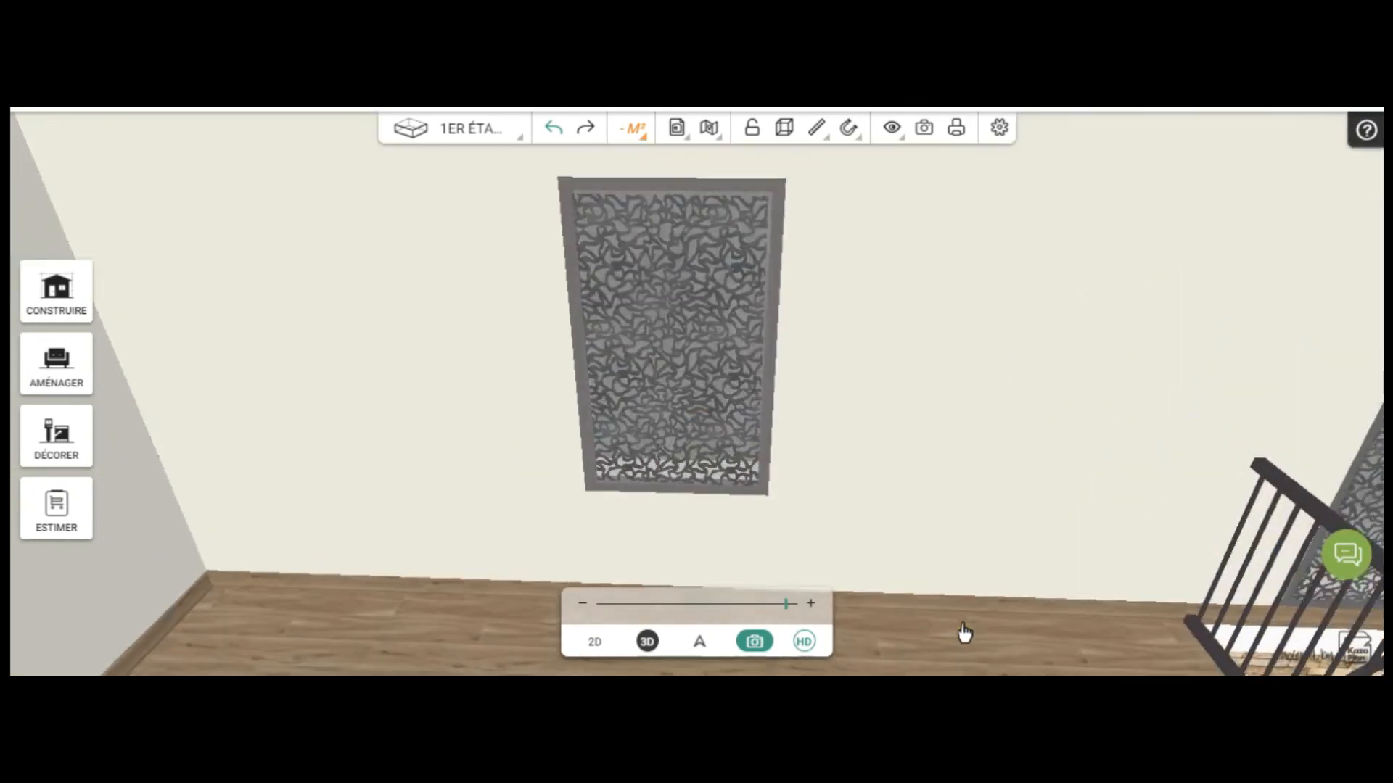
{"action": "left_click_drag", "start_coordinate": [964, 613], "coordinate": [962, 537]}
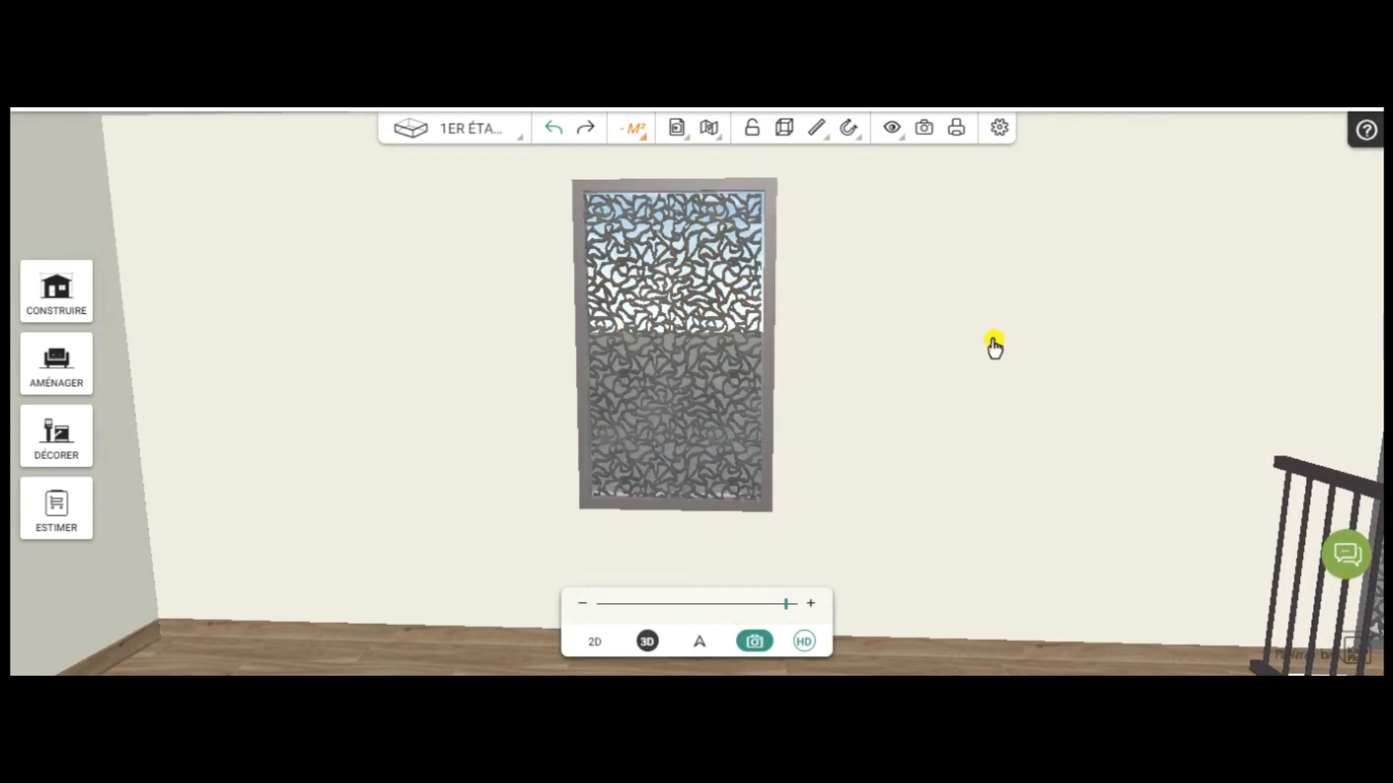
{"action": "scroll", "coordinate": [933, 351], "scroll_direction": "down", "scroll_amount": 2}
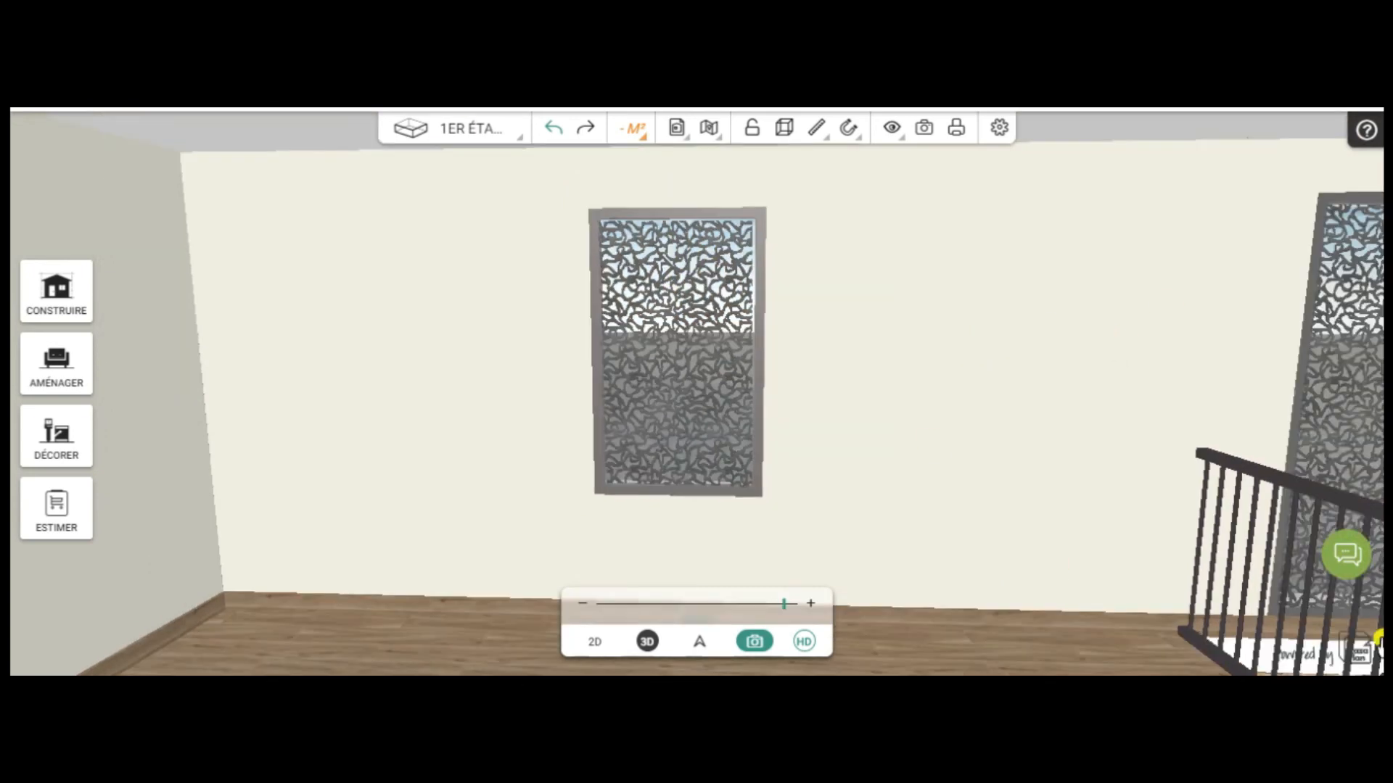
{"action": "scroll", "coordinate": [859, 504], "scroll_direction": "up", "scroll_amount": 5}
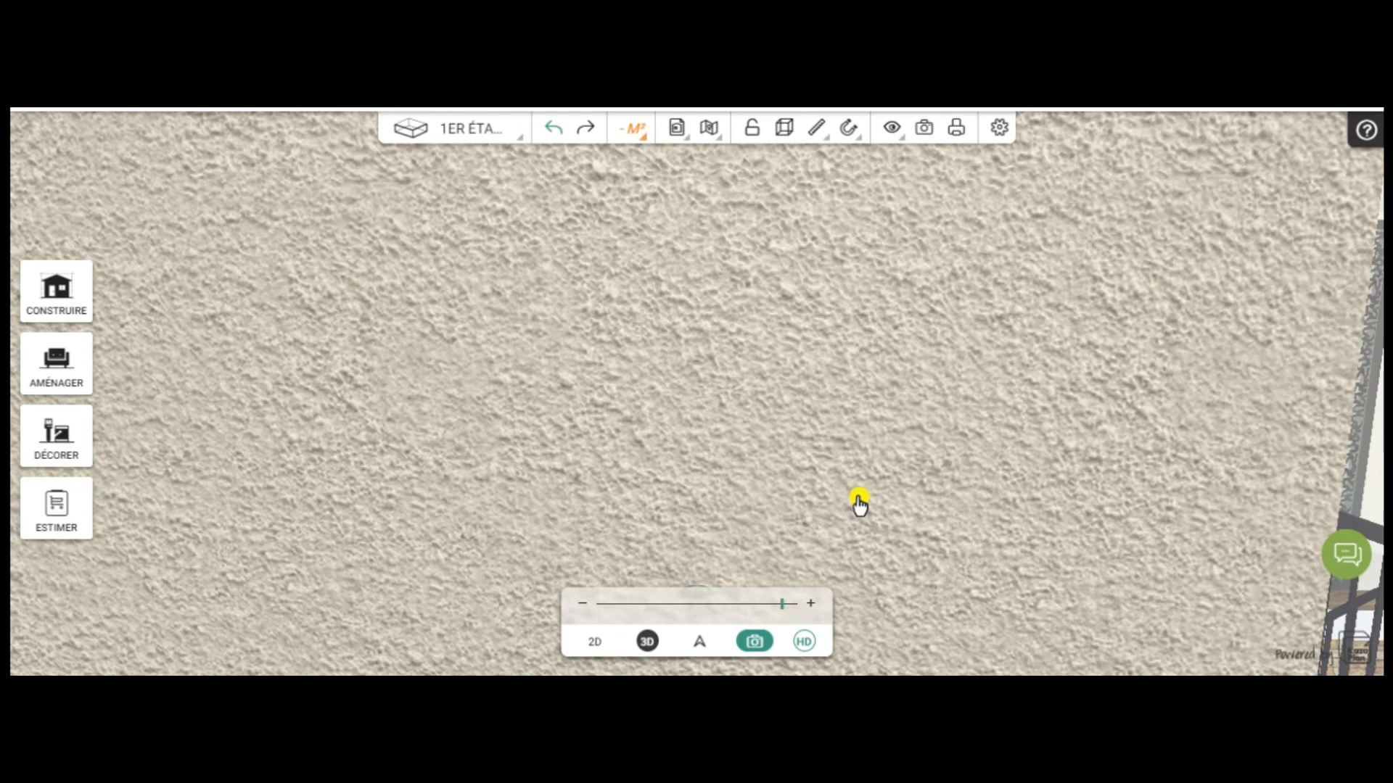
{"action": "scroll", "coordinate": [859, 504], "scroll_direction": "down", "scroll_amount": 3}
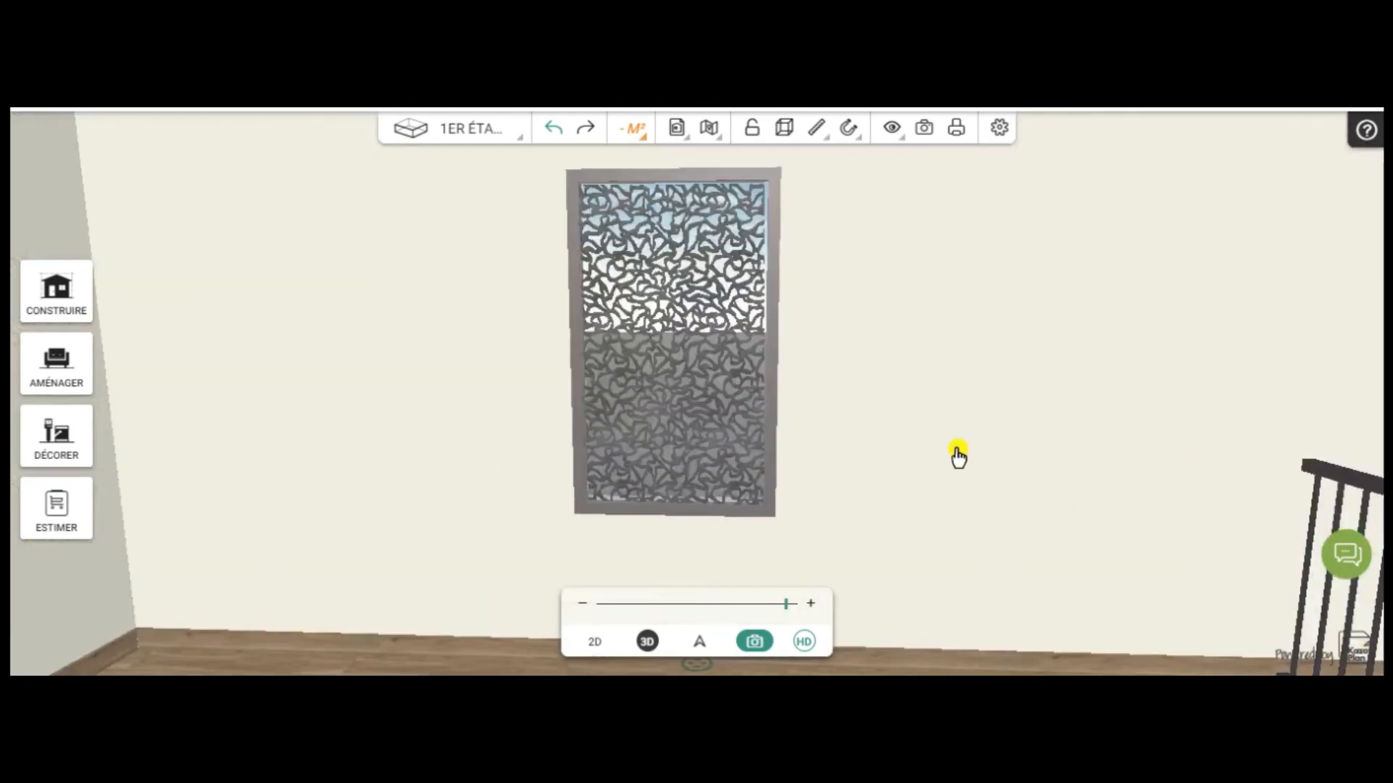